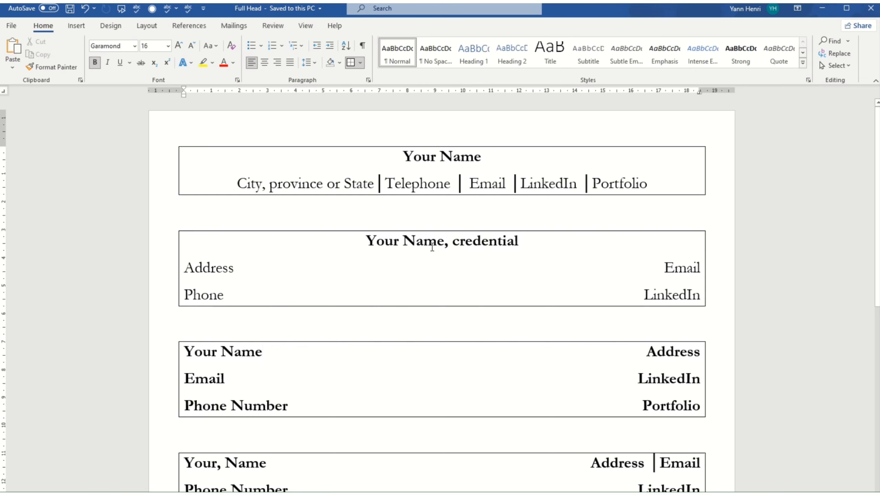
Step: Scroll through the sample resume header layouts
scroll(432, 253, "down", 2)
scroll(434, 247, "up", 1)
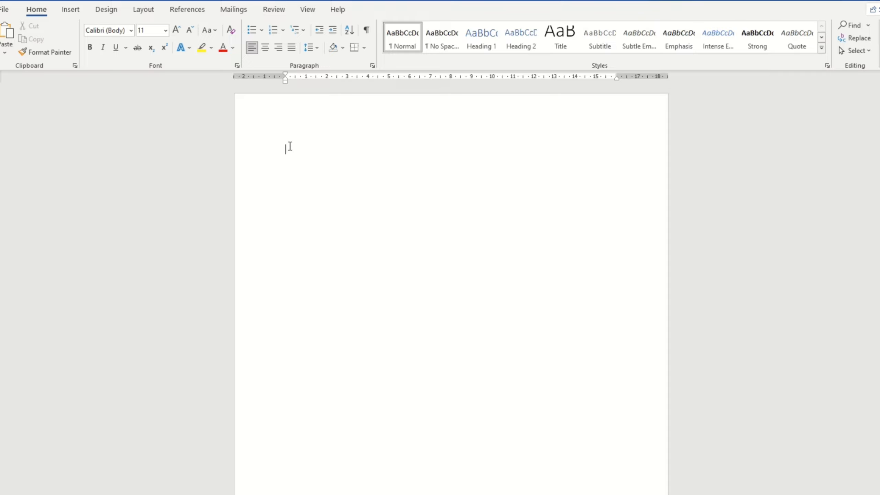
Step: Set the top and bottom page margins to 1,27 cm in Page Setup
double_click(273, 76)
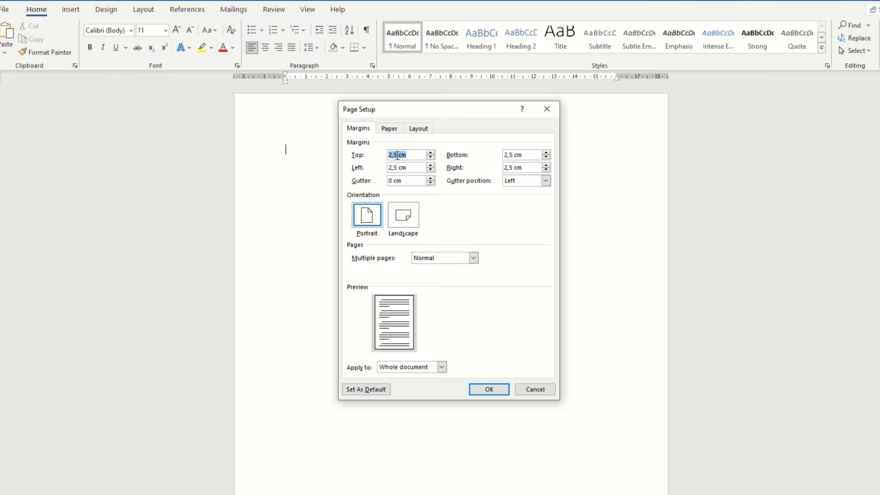
left_click_drag(398, 154, 377, 159)
type("1m")
key("BackSpace")
type(",27")
key("Tab")
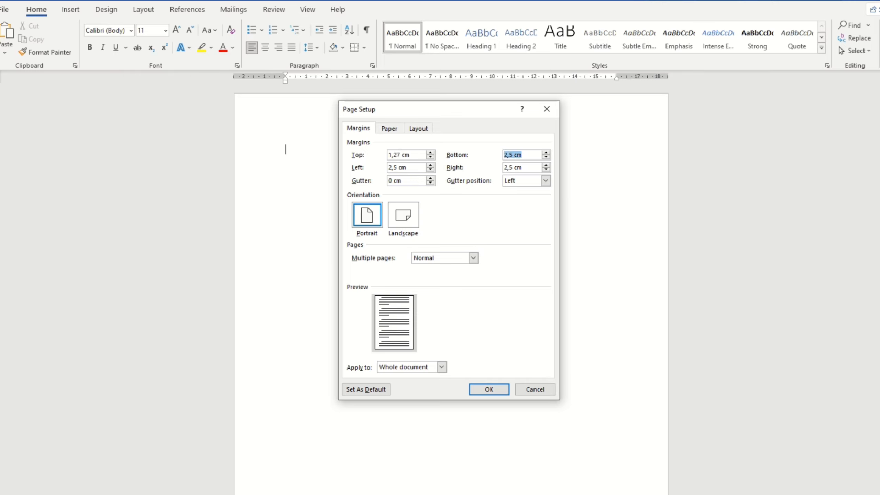
type("1,27")
key("Return")
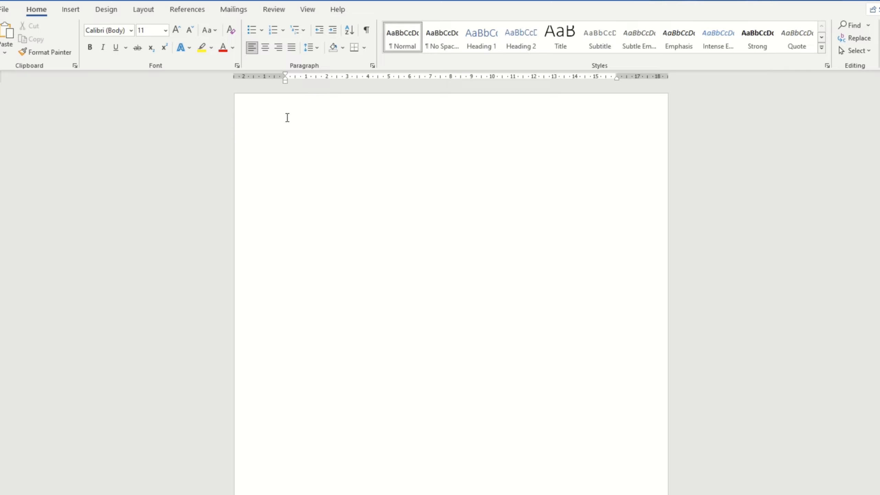
Step: Set the left and right page margins to 1,27 cm
double_click(282, 87)
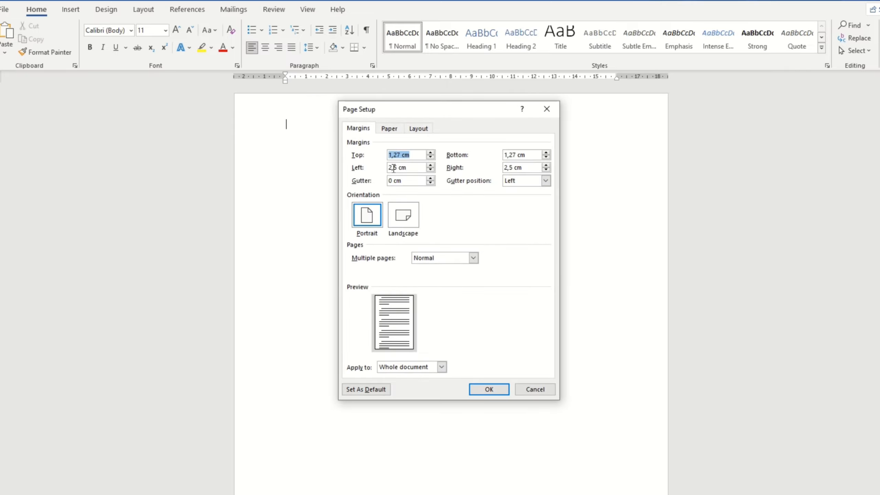
left_click_drag(398, 167, 388, 168)
type("1,27")
key("Tab")
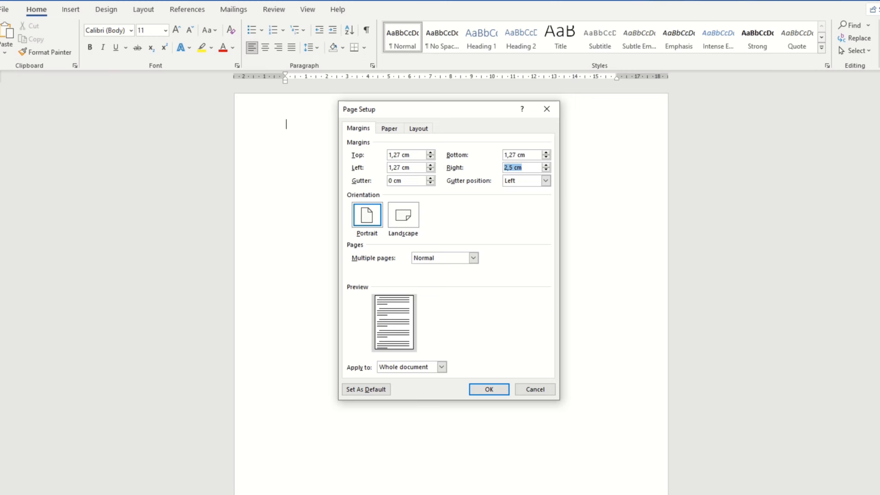
type("1,27")
key("Return")
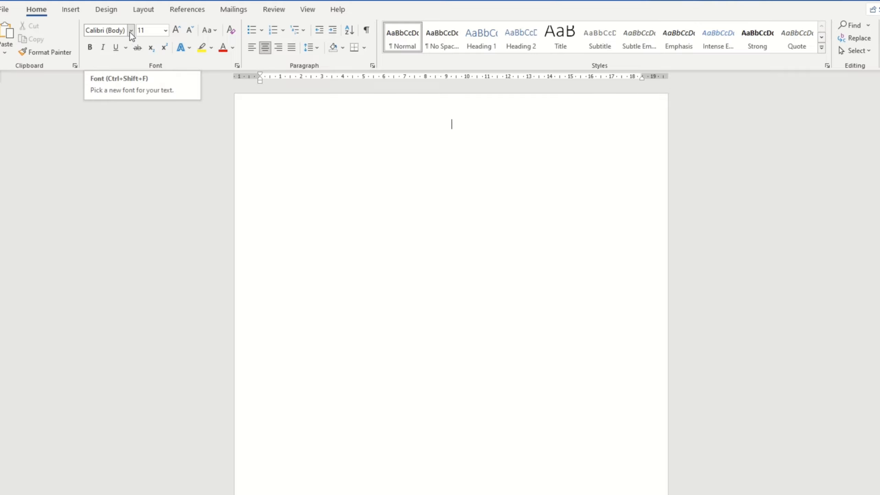
Step: Switch the font to Garamond and type the placeholder name Xxxx Yyyy
left_click(110, 35)
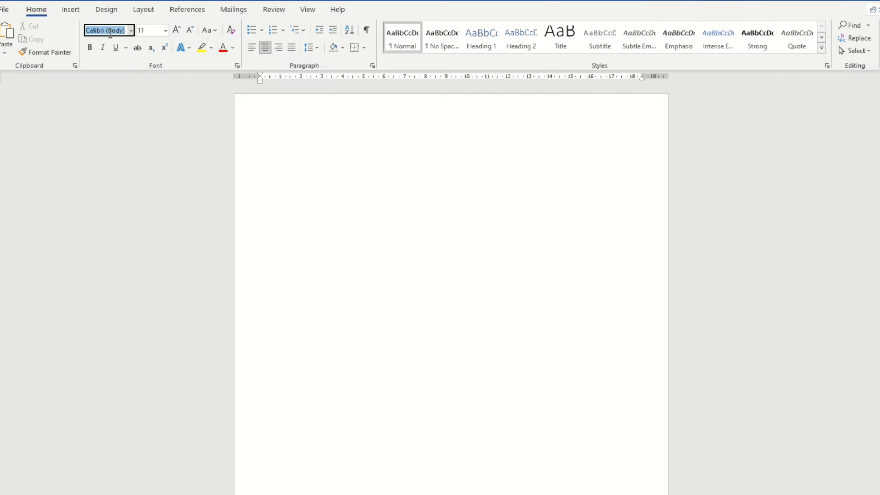
type("Garamond")
key("Return")
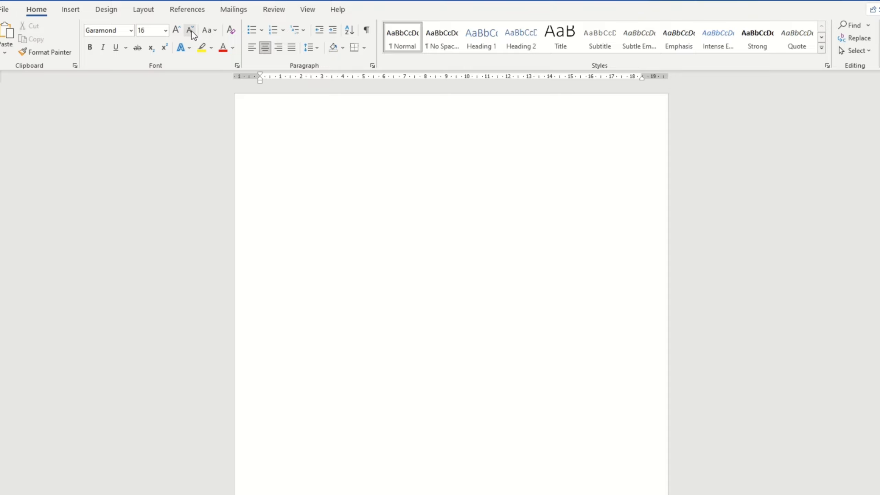
type("Xxxx Yyyy W")
Step: Trim the extra letters from the name line and start a new line below it
type("www")
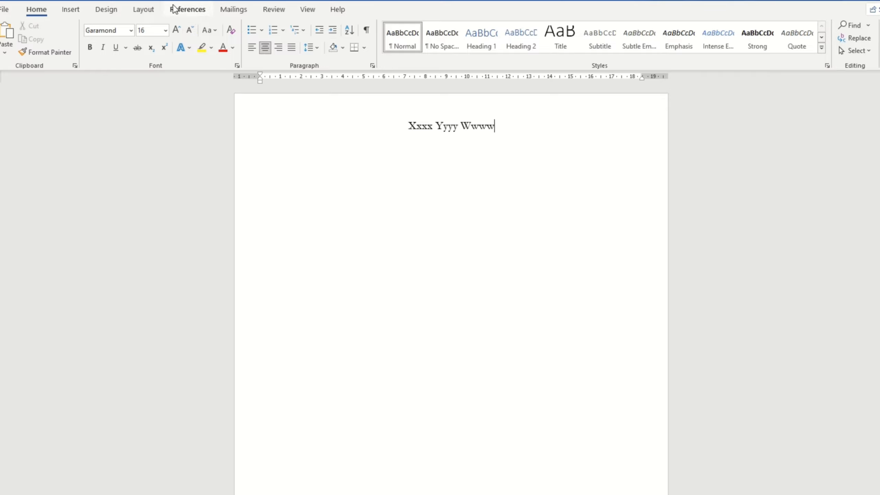
key("BackSpace")
key("BackSpace")
key("BackSpace")
key("BackSpace")
key("BackSpace")
Step: Type the second header line as 'City, Province/State'
key("BackSpace")
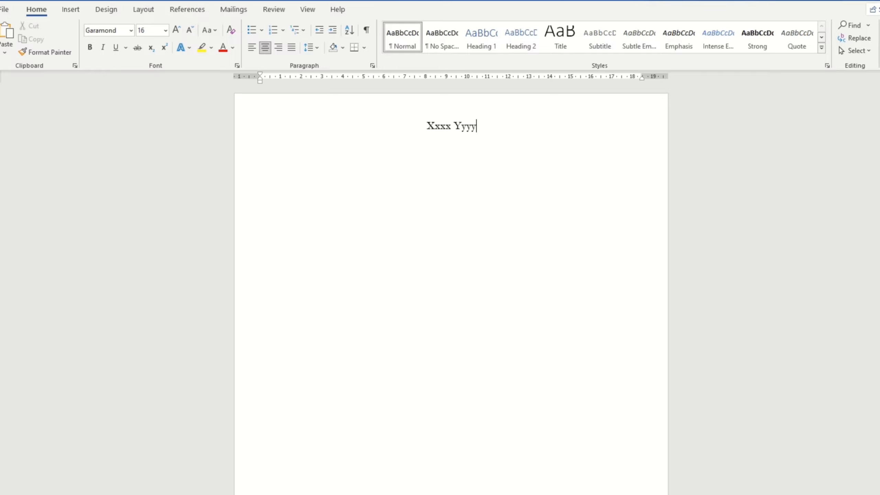
key("Return")
type("City, Province")
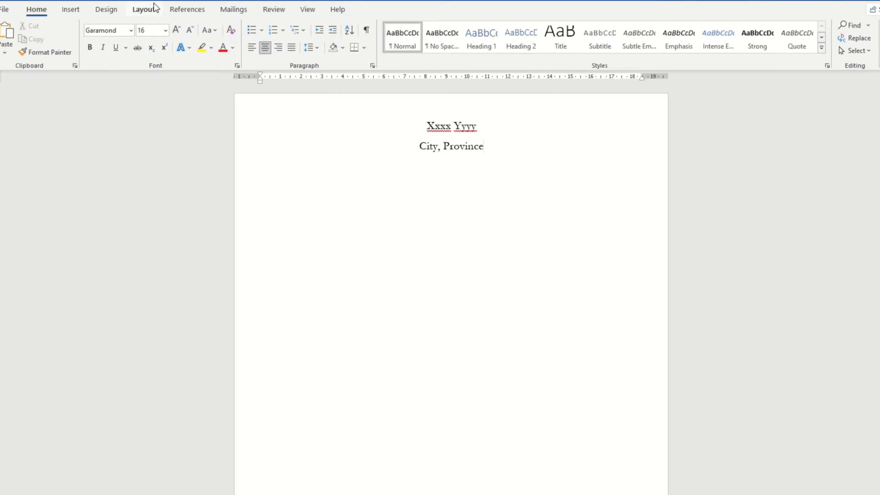
type("/")
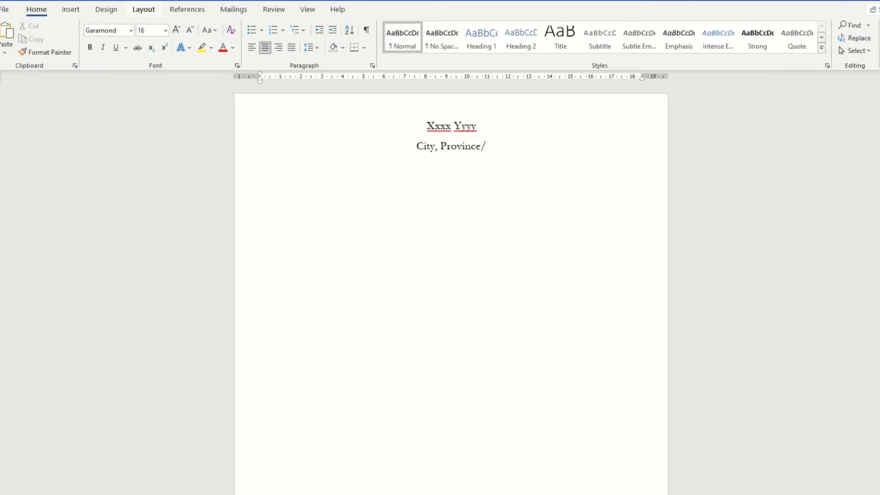
type("Stat")
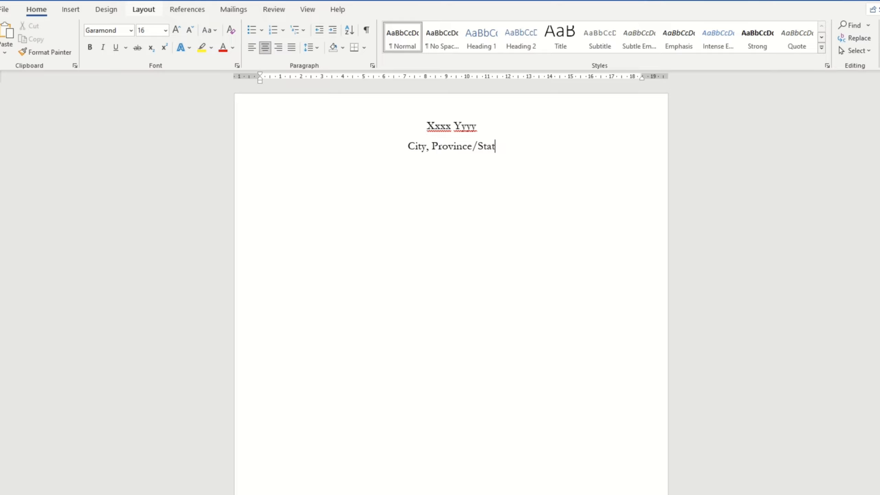
type("e")
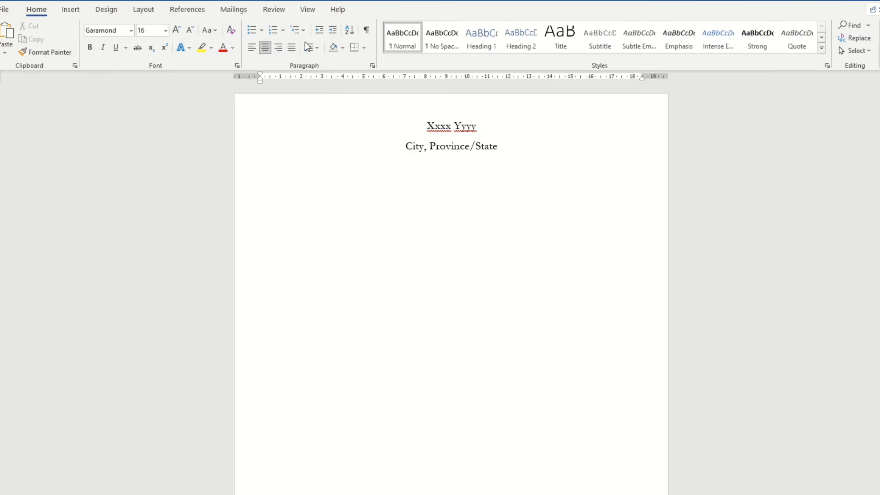
Step: Insert two Bullet symbols from General Punctuation after State via More Symbols
left_click(70, 10)
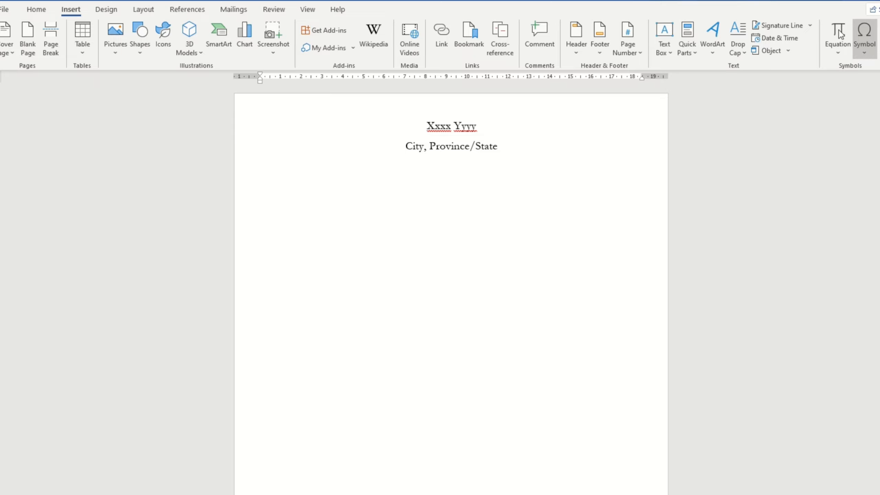
left_click(865, 36)
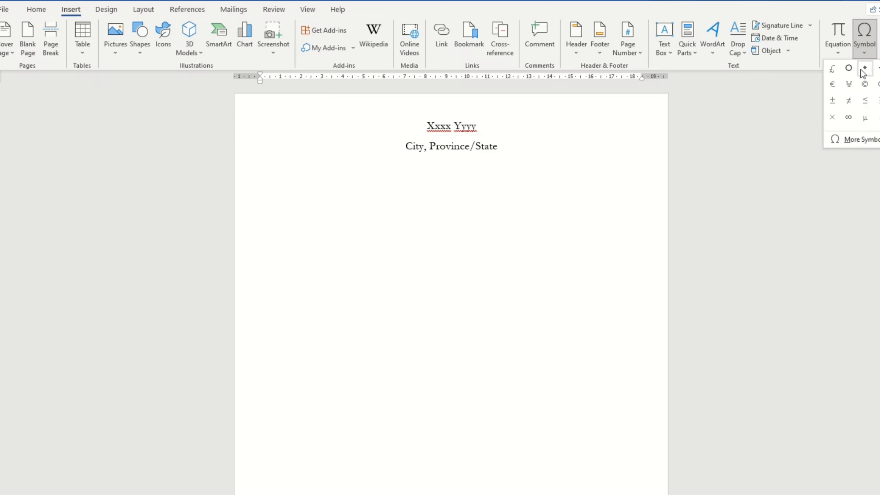
left_click(849, 139)
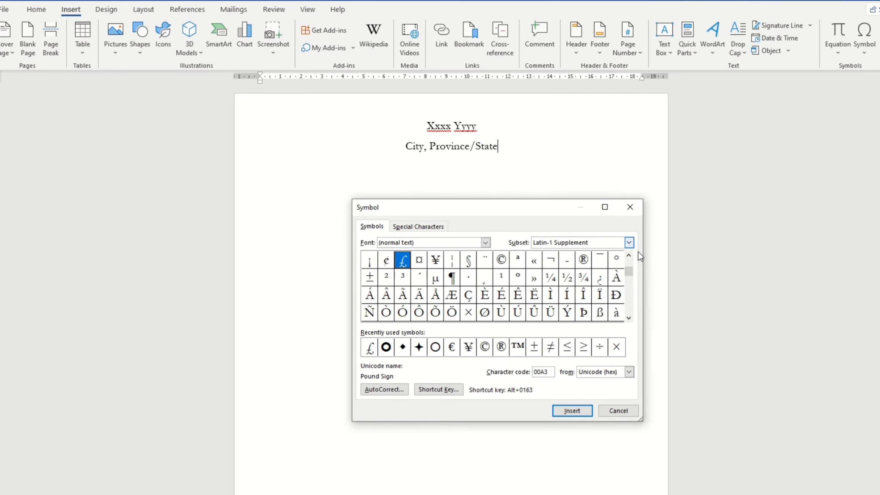
left_click(629, 319)
left_click(629, 318)
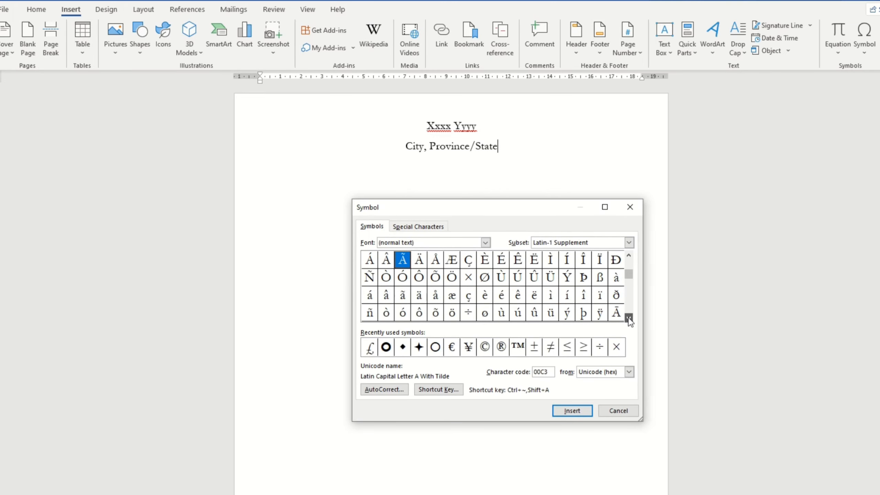
left_click(629, 318)
left_click(629, 318)
left_click(629, 318)
left_click(629, 318)
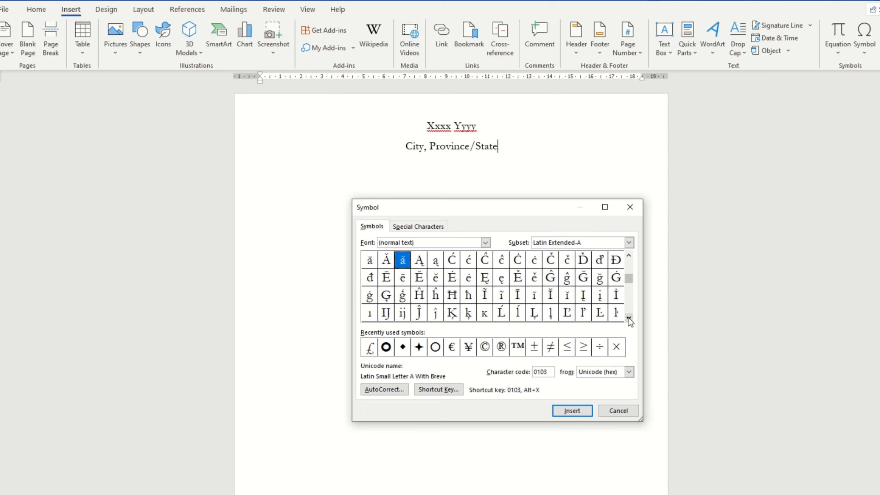
left_click(629, 318)
left_click(629, 318)
left_click(629, 318)
left_click(629, 318)
left_click(629, 318)
left_click(629, 318)
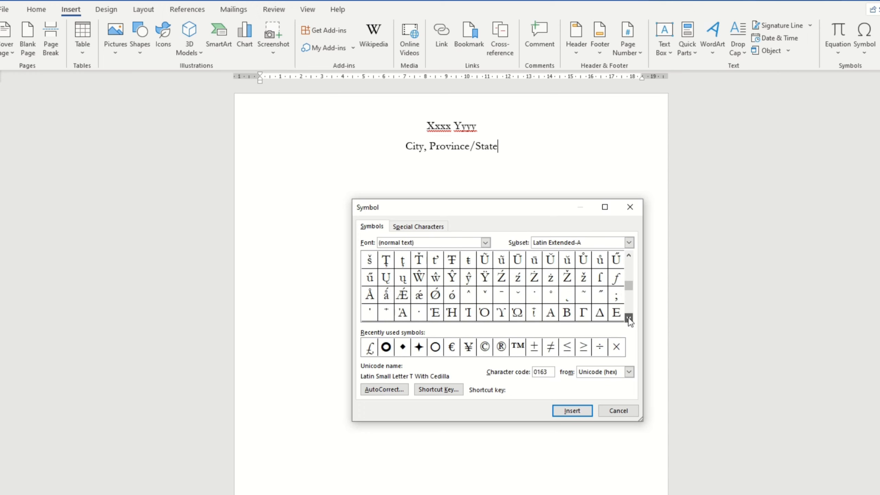
left_click(629, 319)
left_click(629, 318)
left_click(629, 318)
left_click(628, 318)
left_click(629, 318)
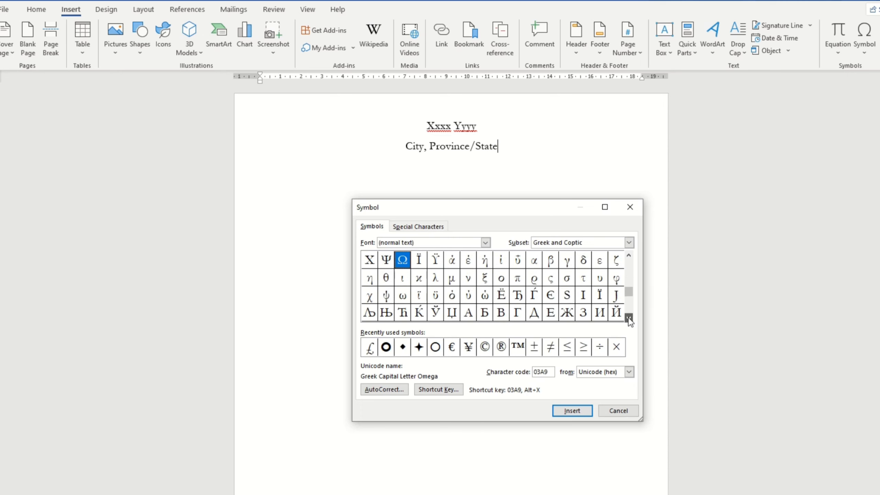
left_click(629, 318)
left_click(629, 318)
left_click(629, 318)
left_click(629, 318)
left_click(629, 318)
left_click(629, 318)
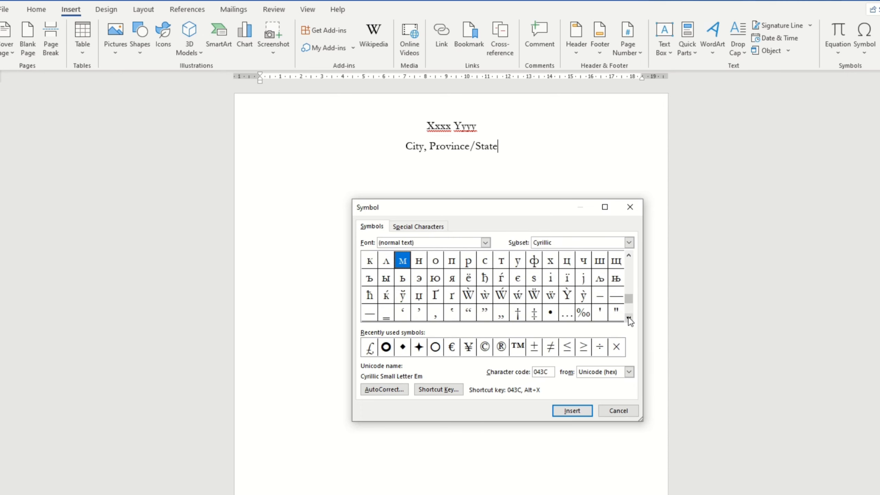
left_click(628, 318)
double_click(551, 295)
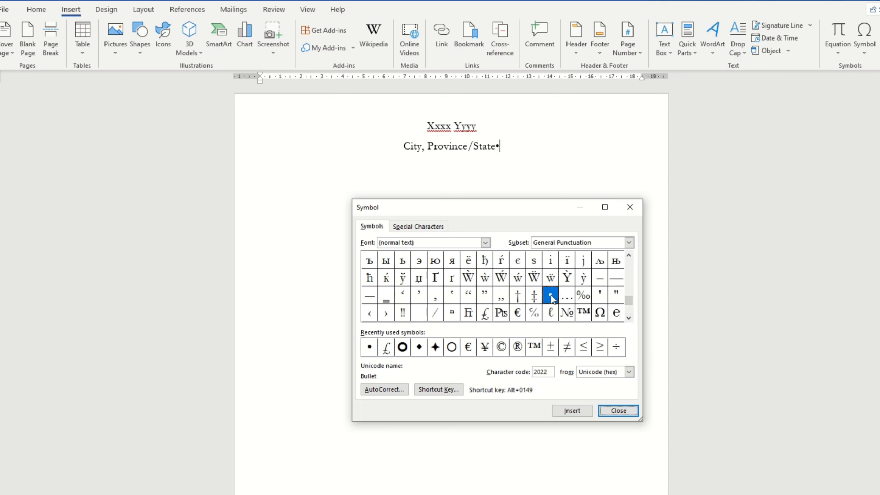
left_click(588, 410)
Step: Copy the trailing bullet and paste it in front of City
left_click(617, 410)
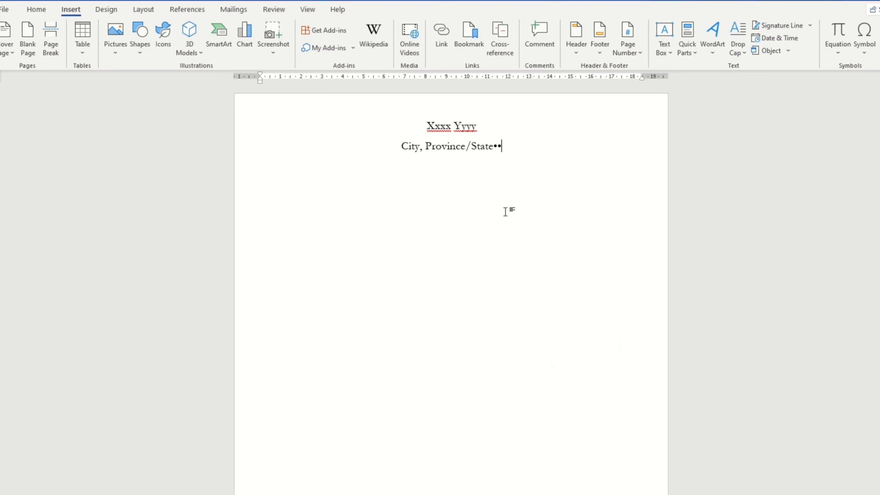
left_click_drag(501, 146, 498, 143)
key("ctrl+c")
right_click(497, 144)
left_click(509, 168)
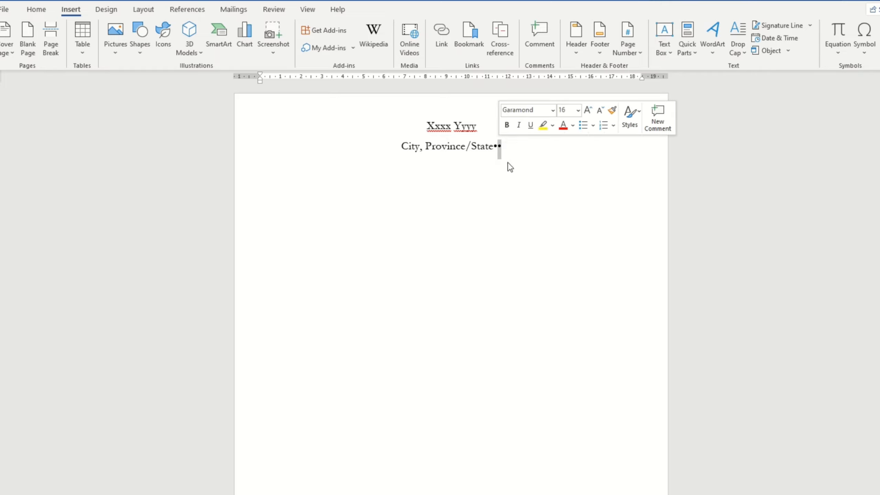
left_click(402, 146)
right_click(402, 146)
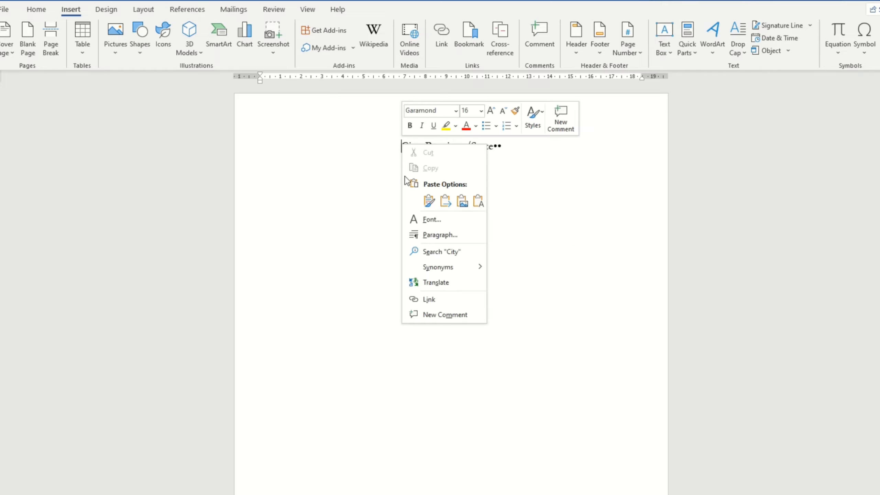
left_click(429, 201)
Step: Add spaces between the bullets and the City, Province/State text
left_click(500, 146)
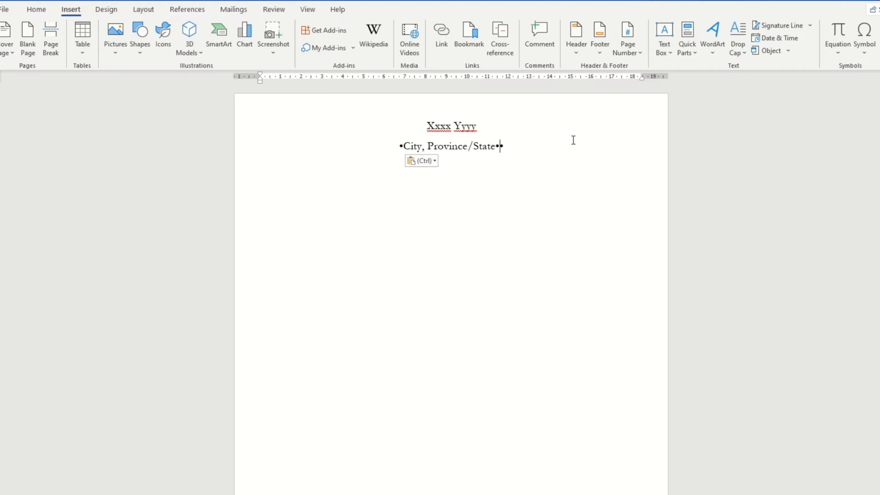
key("Left")
key("Right")
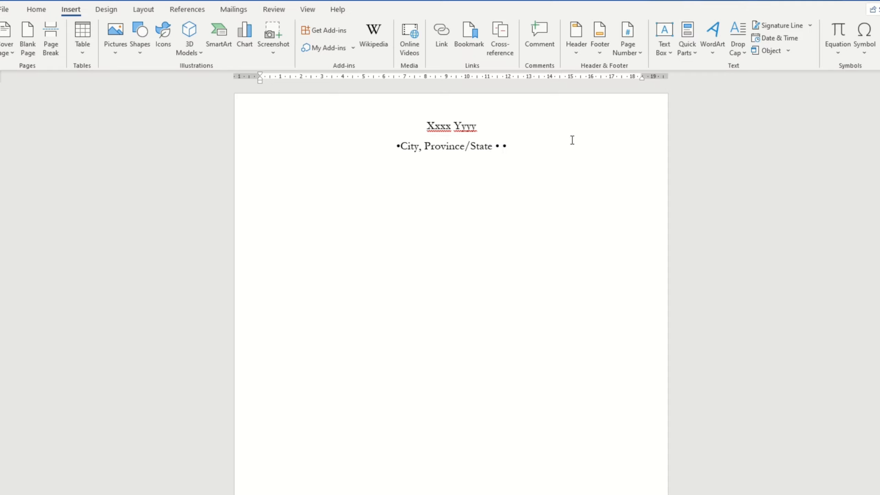
left_click(400, 146)
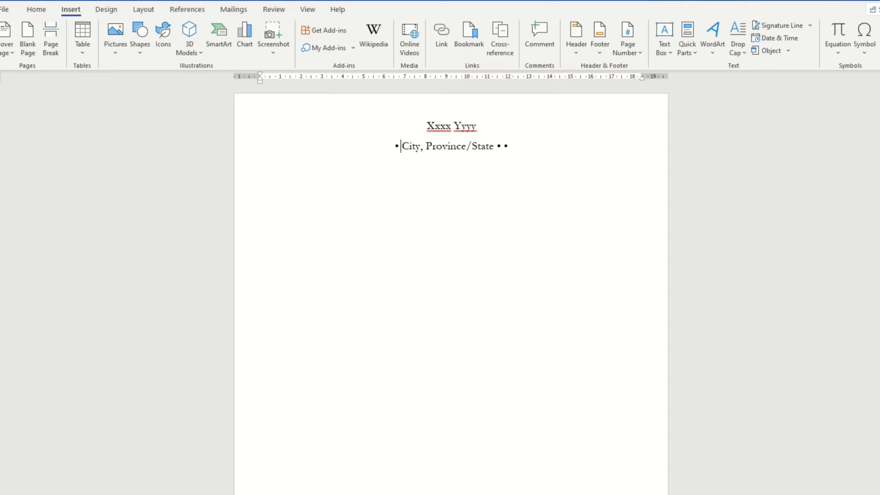
left_click(502, 146)
Step: Add a placeholder phone number and a Gmail e-mail address to the contact line
type("Province/State")
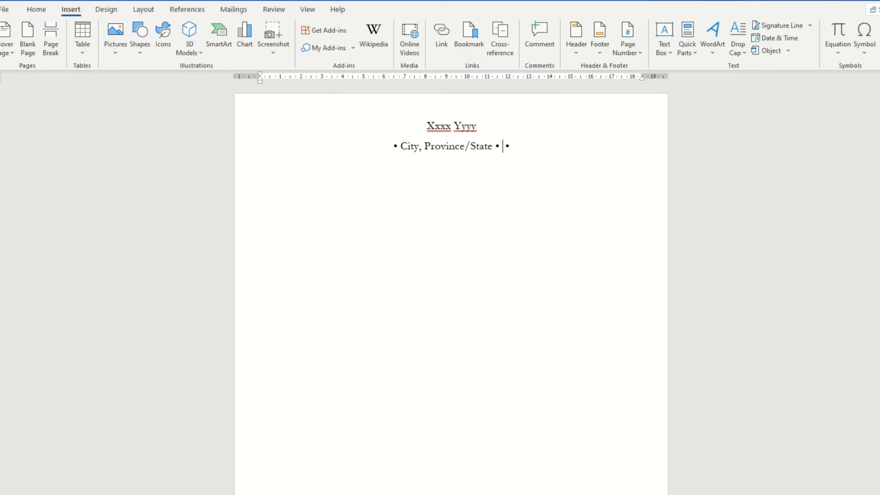
type(" • +")
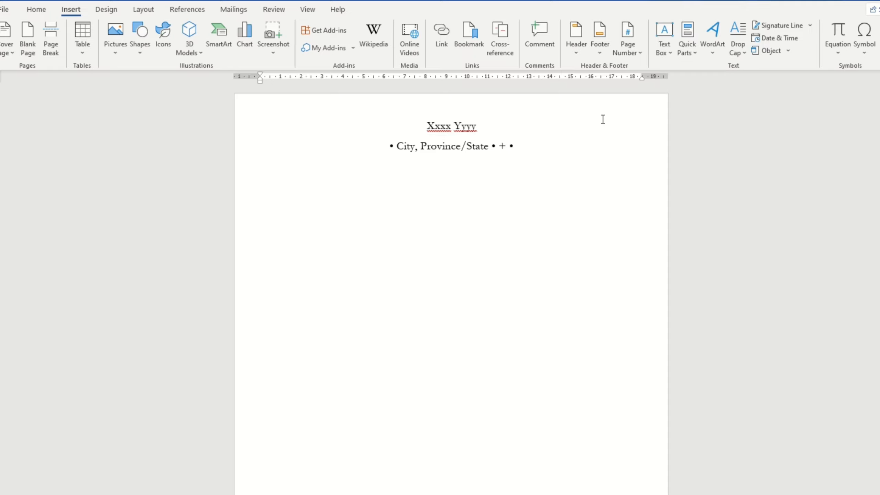
type("1")
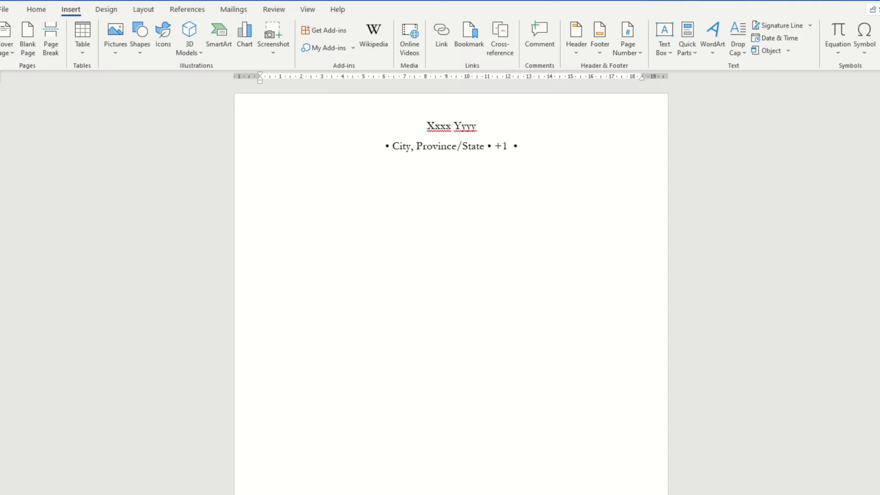
type(" xxx")
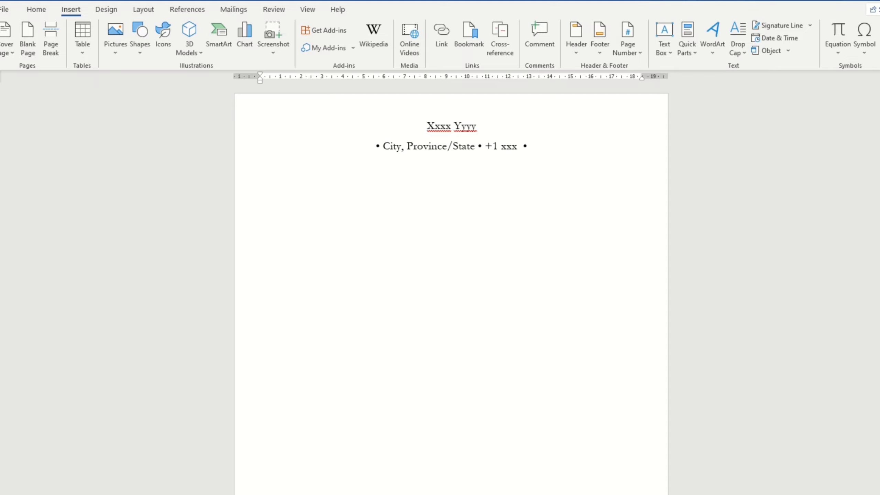
type(" xxx-")
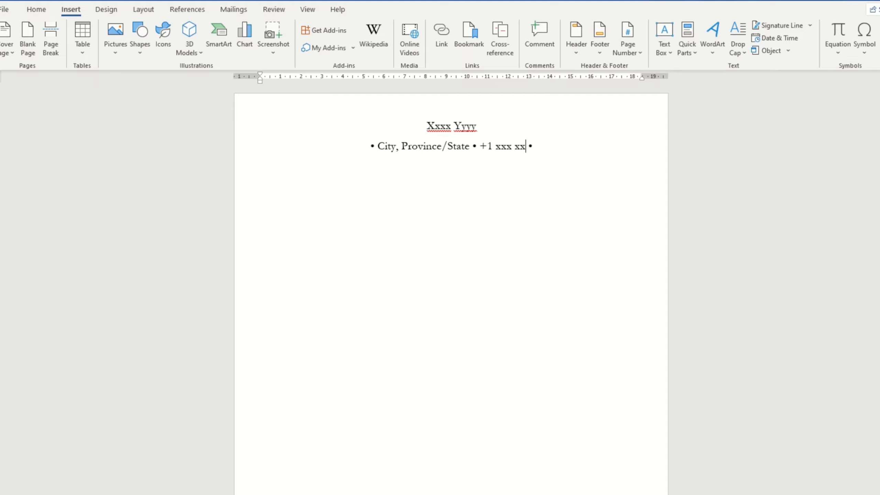
type("xxxx")
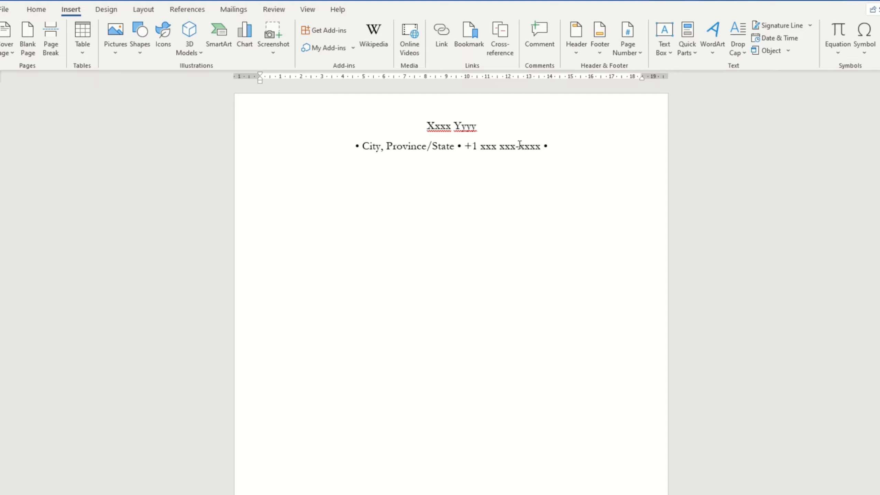
left_click(551, 146)
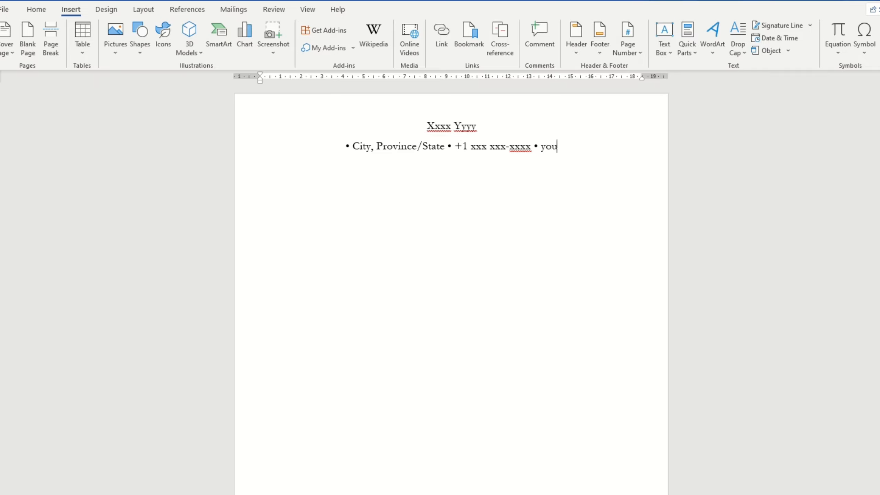
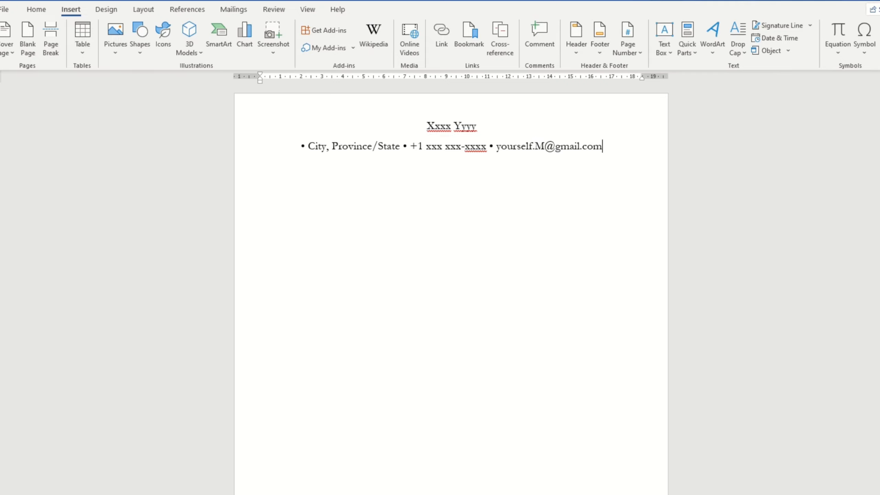
Step: Append 'Linkedin URL' and 'Portofolio', each preceded by a pasted bullet separator
right_click(605, 149)
left_click(630, 209)
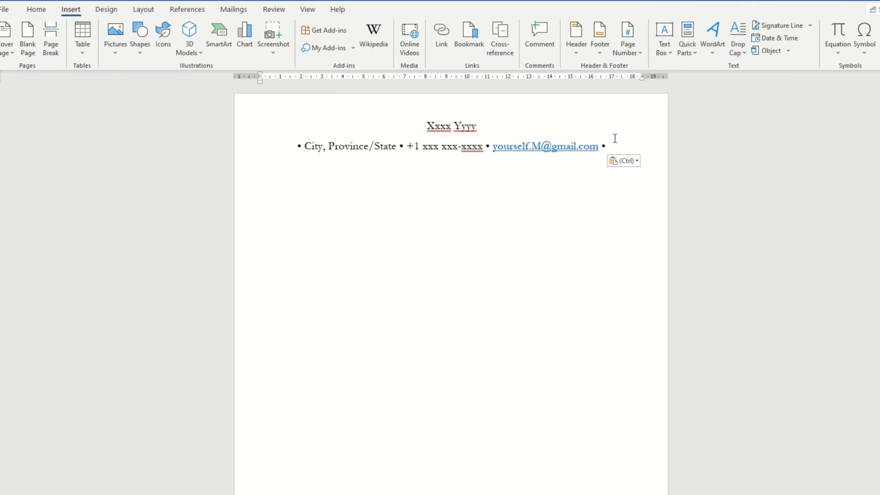
type("Linkedi")
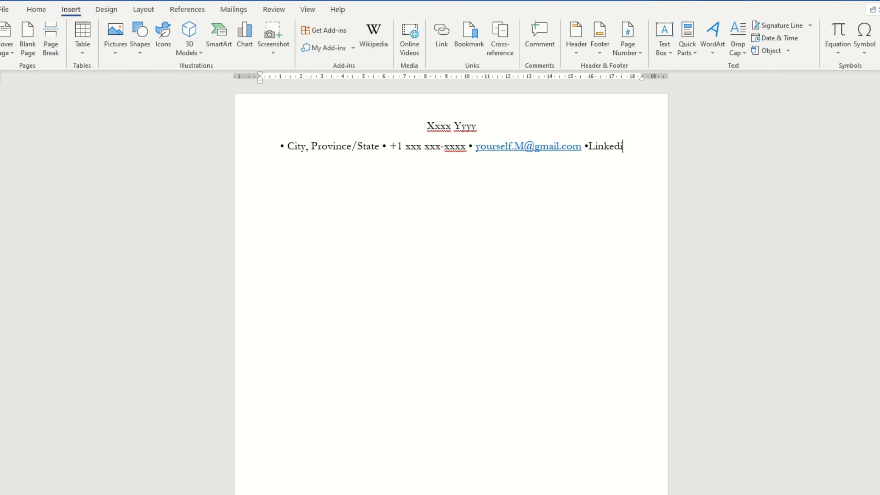
type("n URL")
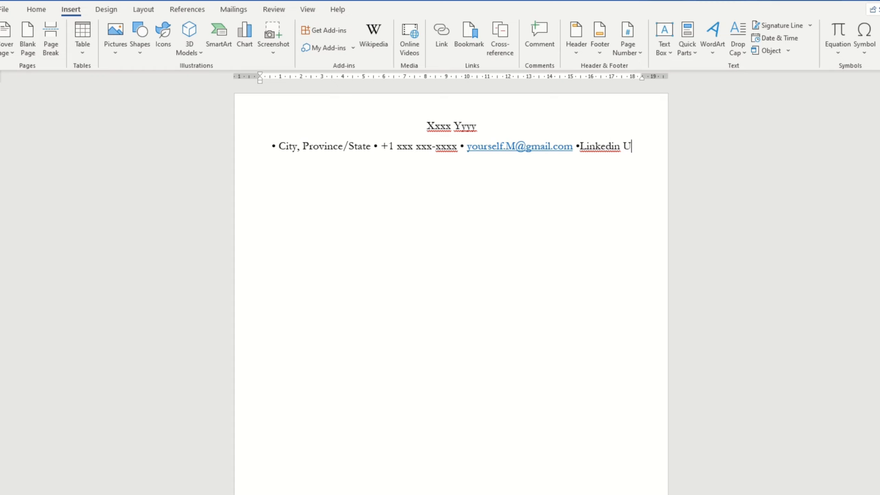
right_click(641, 148)
left_click(670, 202)
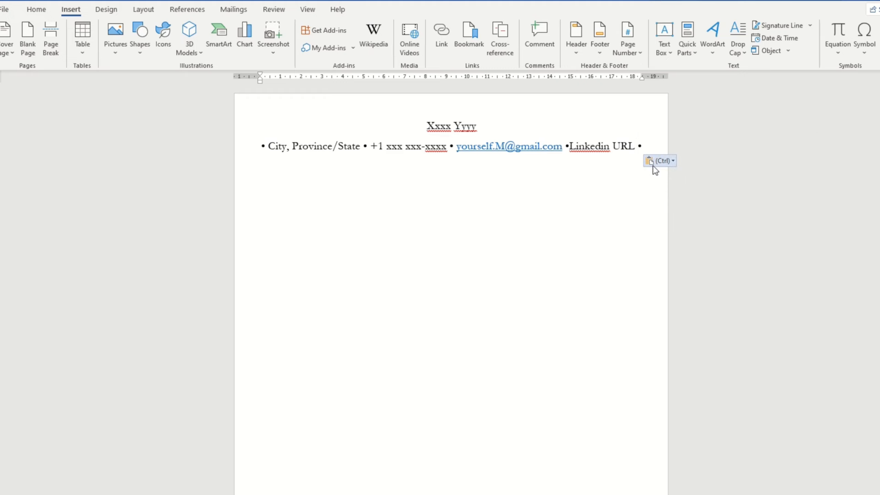
type("Portofolio")
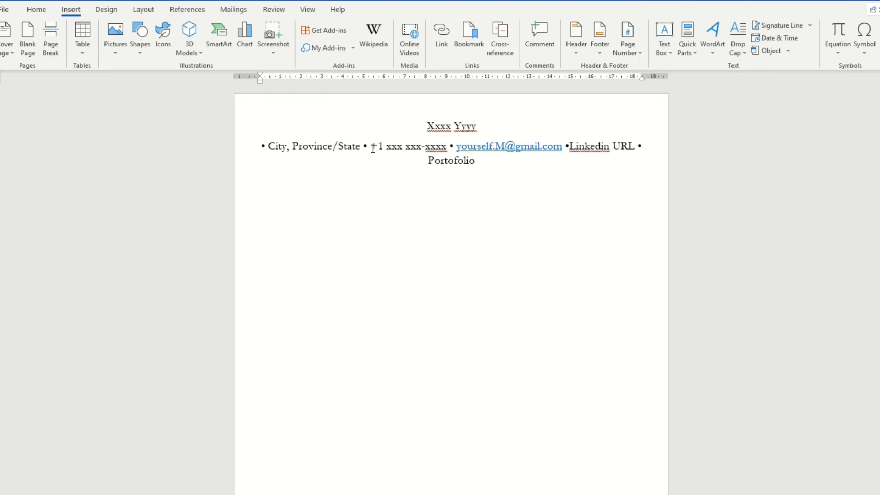
Step: Move the e-mail address and the '•Linkedin URL • Portofolio' part onto separate centred lines
left_click_drag(372, 148, 446, 147)
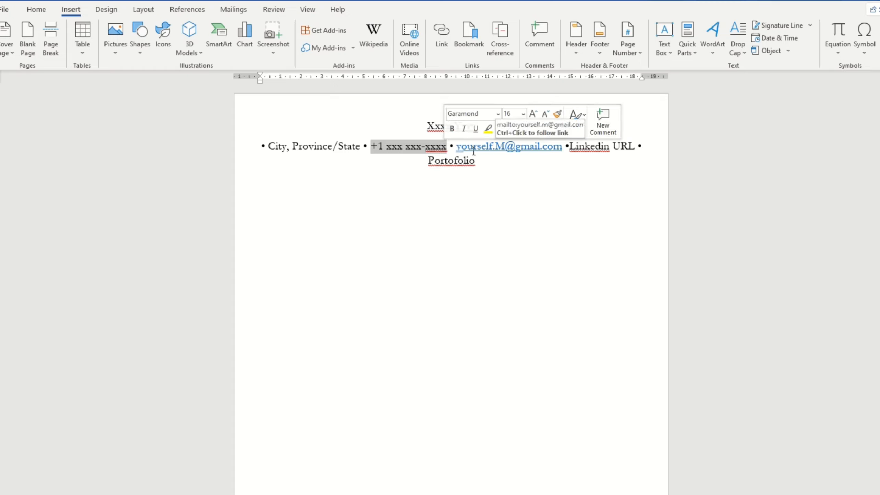
double_click(464, 147)
left_click(467, 147)
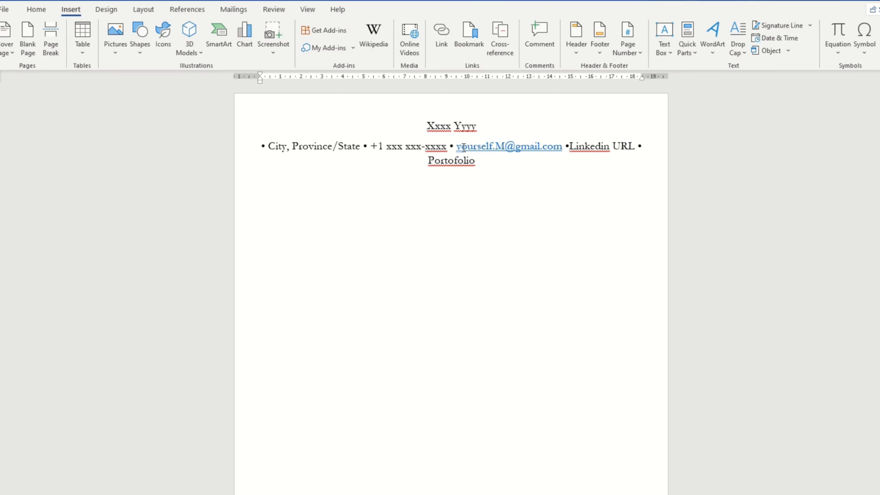
key("Left")
key("Left")
key("Return")
key("Home")
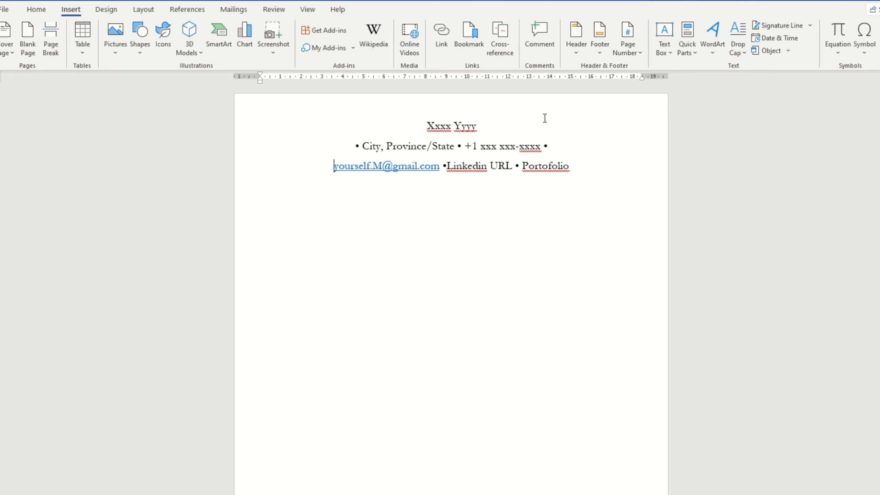
left_click(443, 167)
key("Return")
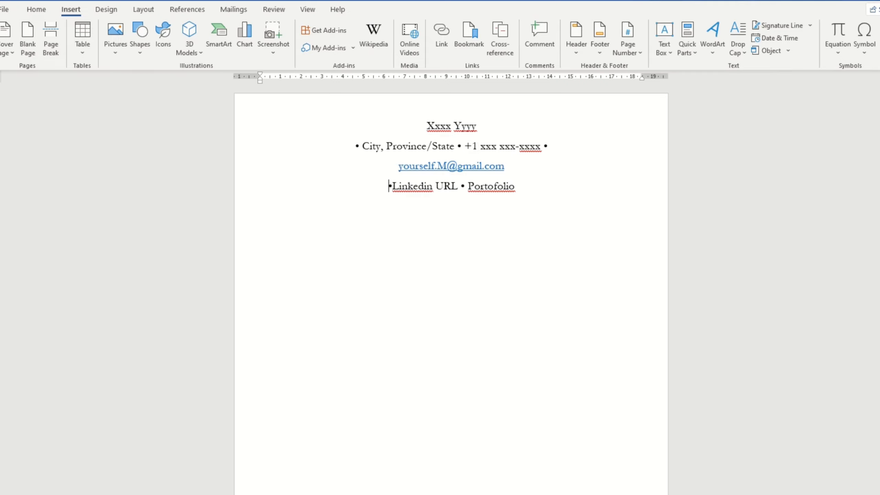
left_click(515, 170)
Step: Highlight the e-mail line in yellow and change its font colour to black
triple_click(458, 165)
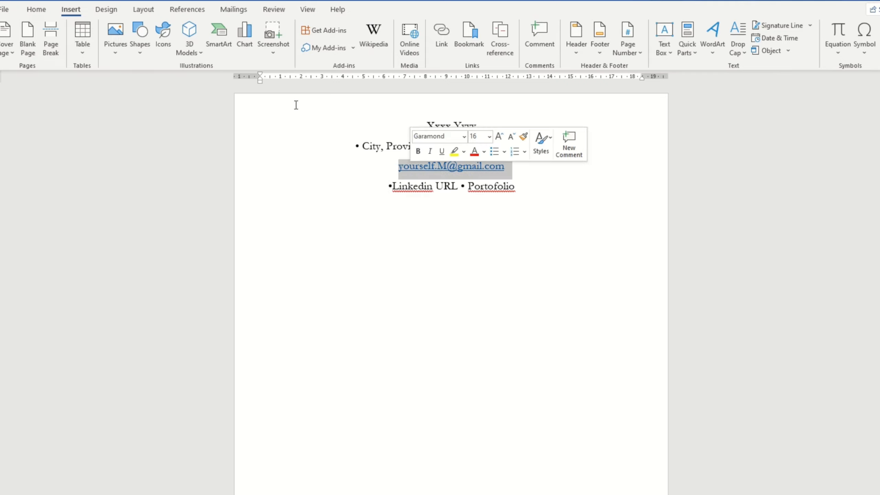
left_click(48, 11)
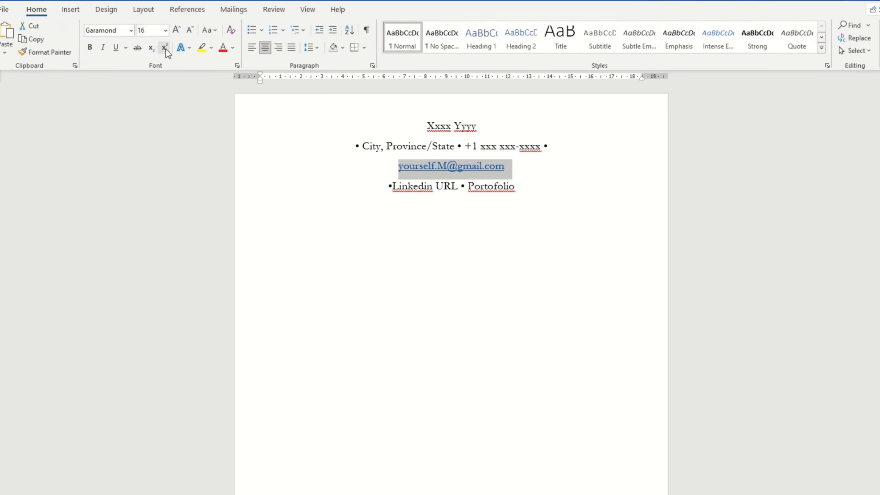
left_click(210, 47)
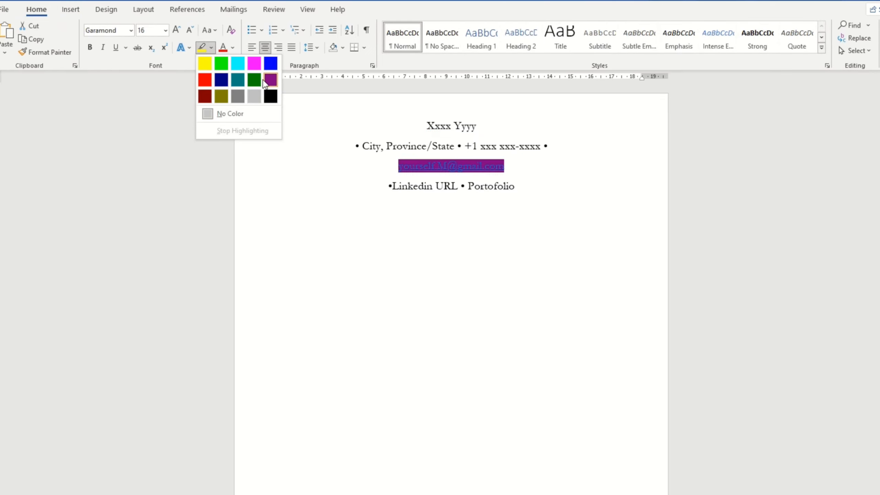
left_click(204, 63)
left_click_drag(513, 165, 393, 169)
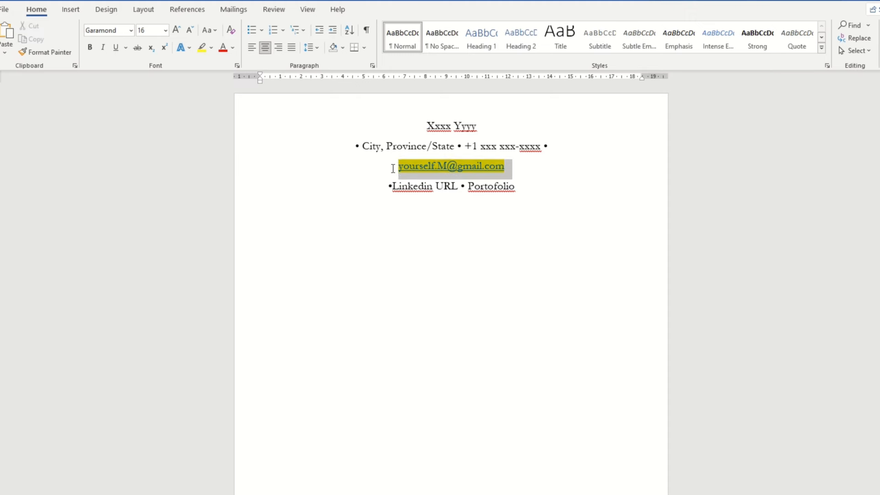
left_click(233, 52)
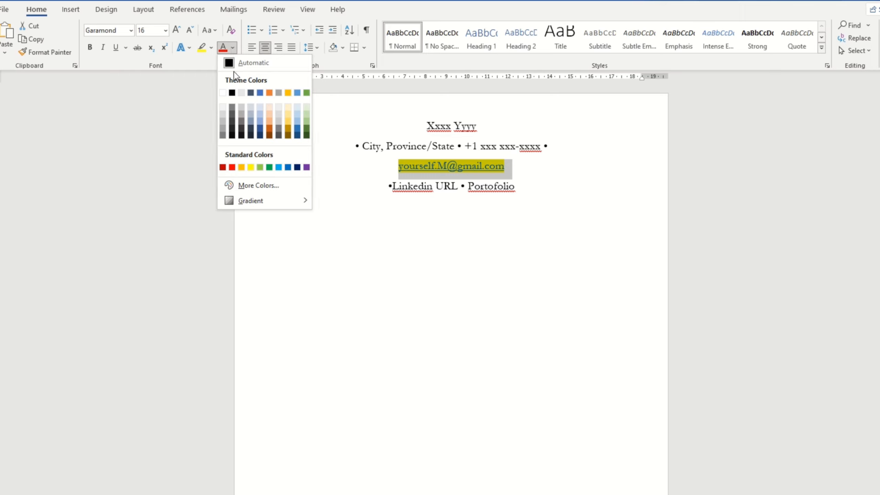
left_click(232, 92)
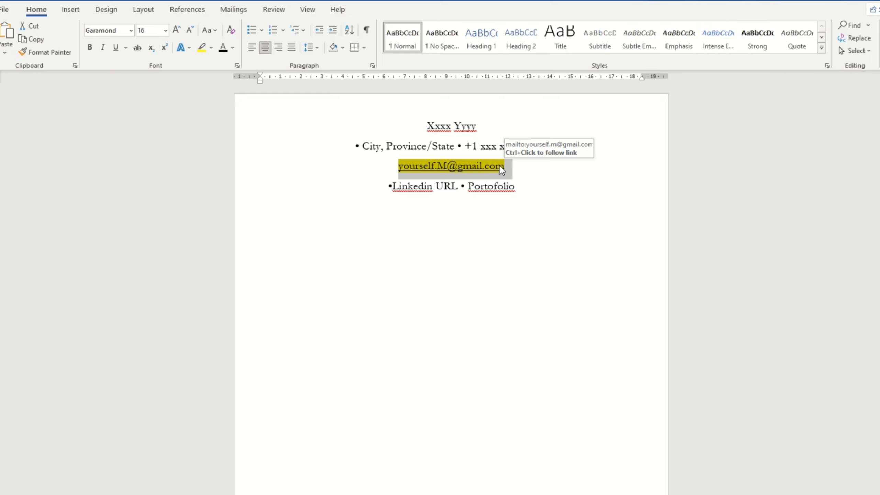
left_click(415, 168)
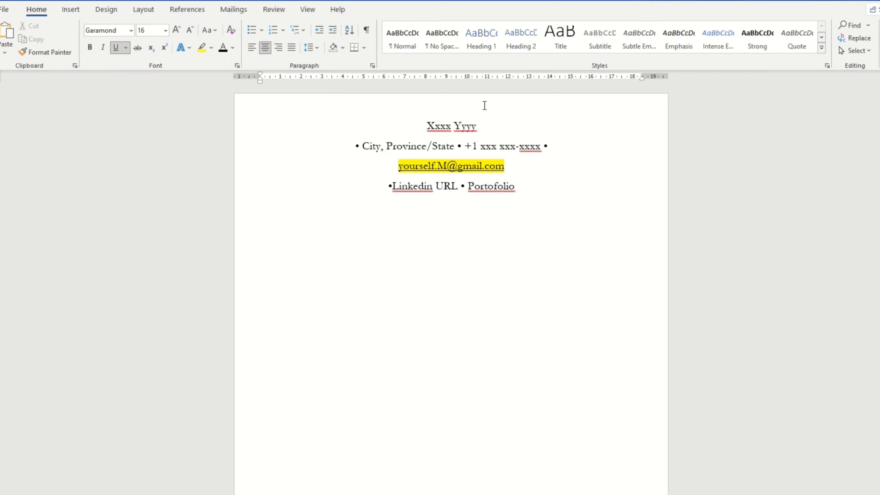
Step: Put Portofolio on its own line and remove the yellow highlight from the e-mail line
left_click(465, 185)
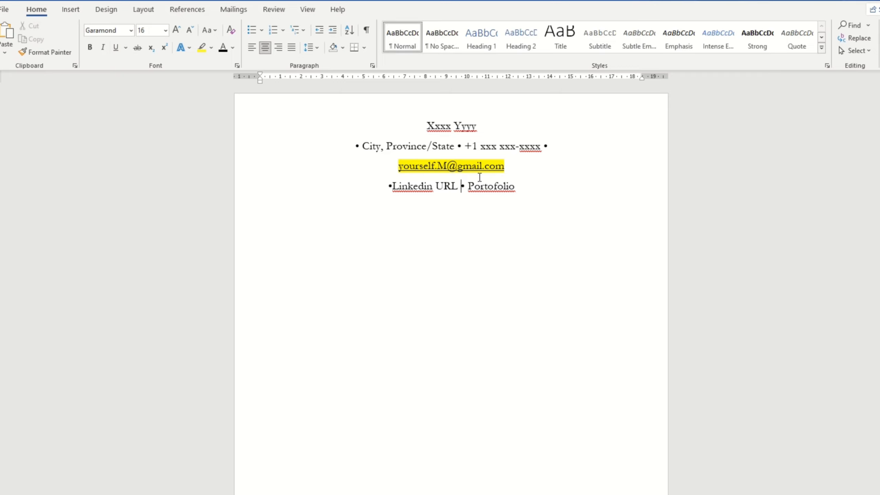
key("Return")
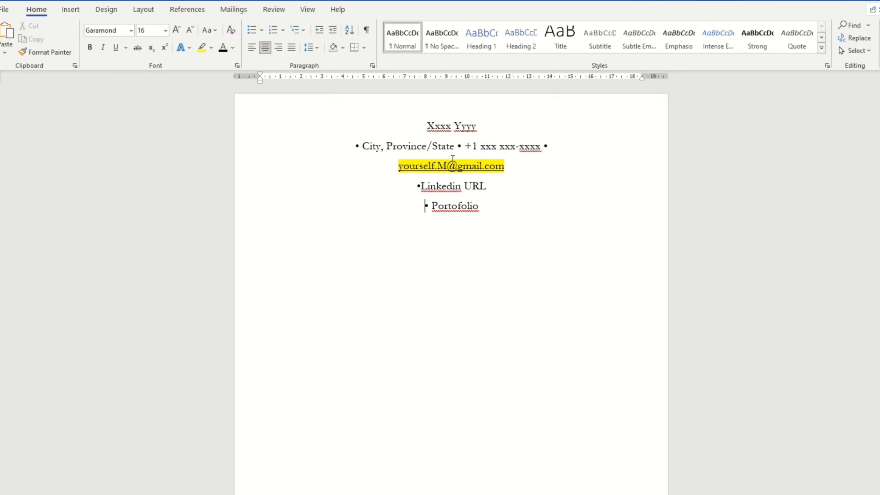
left_click(408, 212)
left_click_drag(511, 166, 415, 164)
left_click(211, 48)
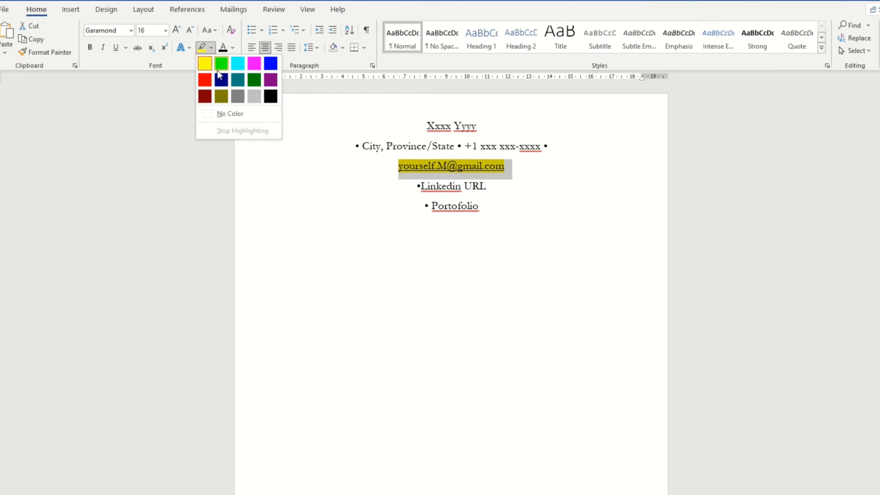
left_click(228, 111)
Step: Highlight the •Linkedin URL line in yellow
left_click_drag(504, 187, 403, 187)
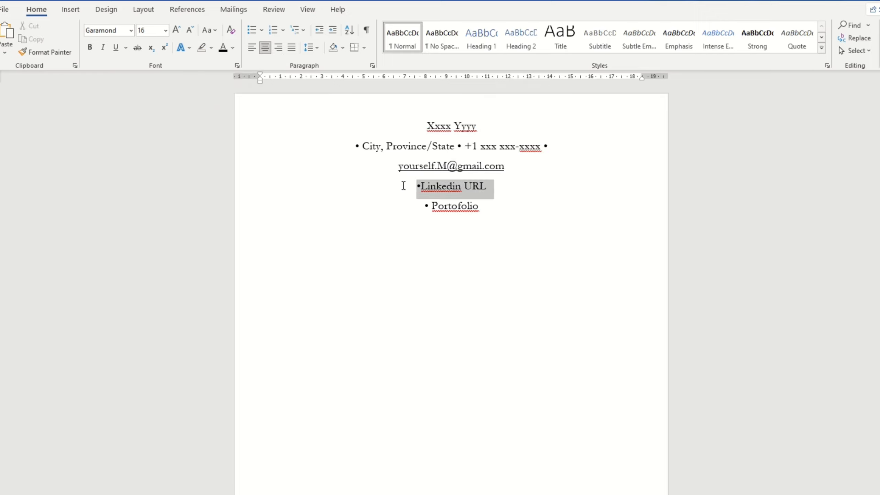
left_click(205, 47)
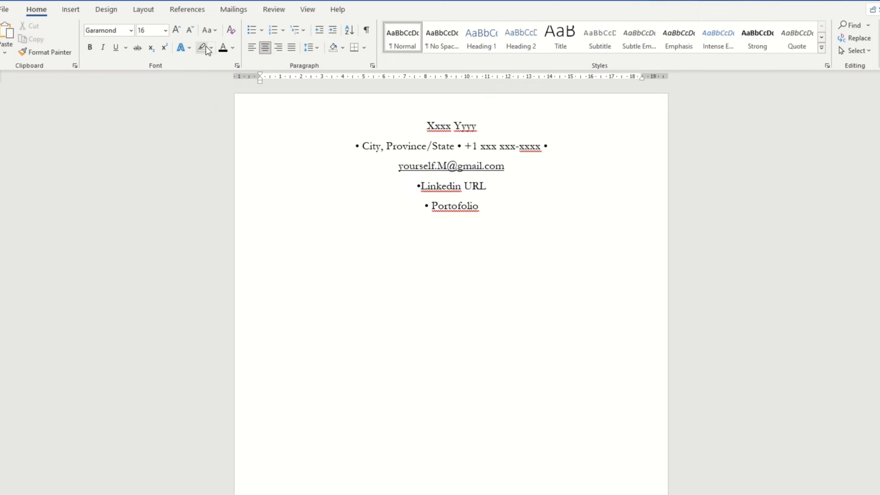
left_click(211, 48)
left_click(205, 64)
left_click_drag(416, 188, 490, 189)
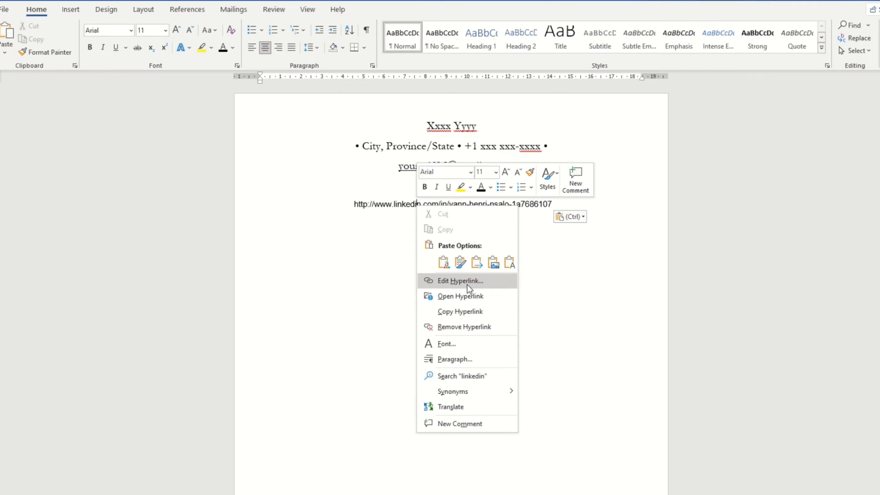
Step: Change the LinkedIn hyperlink's display text to 'Linkedin' followed by the owner's first name
left_click(467, 285)
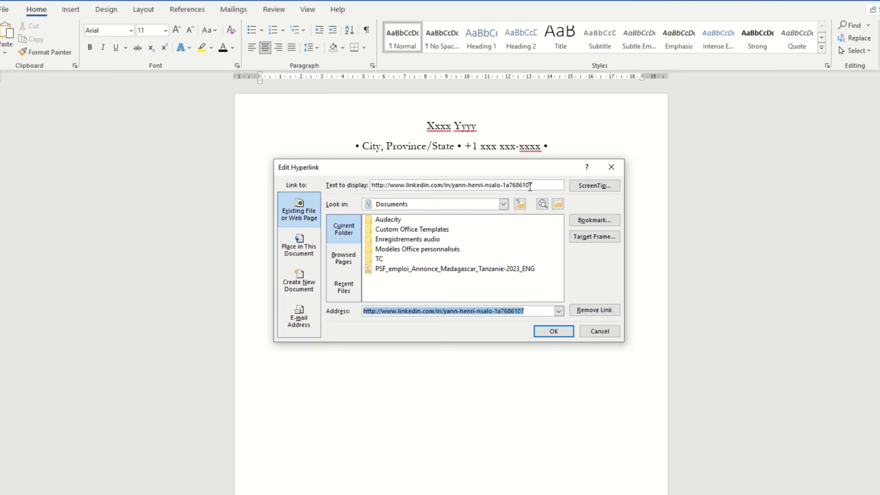
left_click_drag(536, 185, 330, 175)
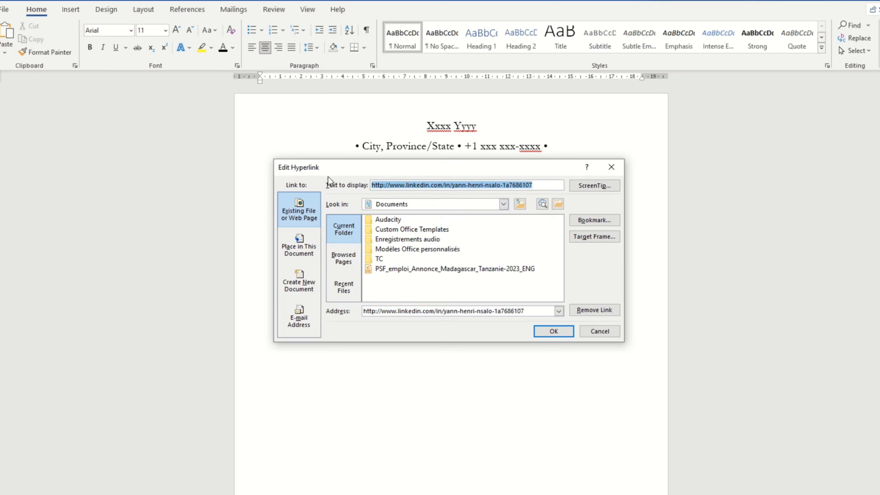
type("Linked")
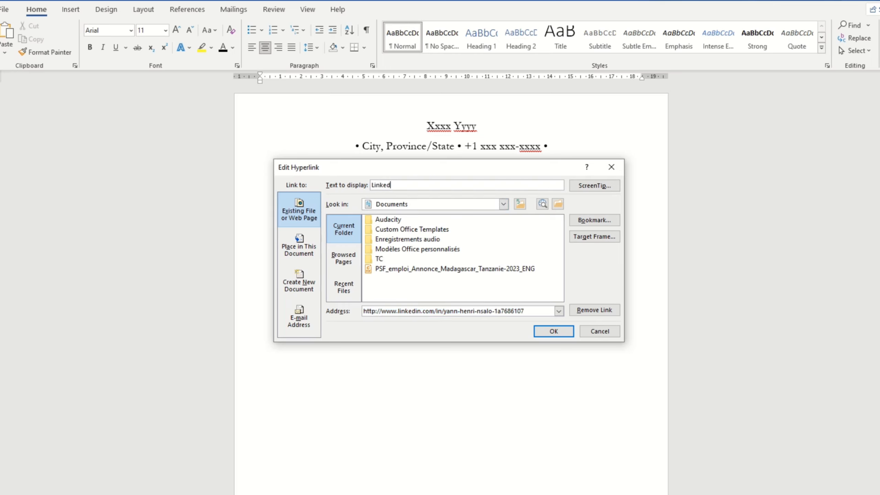
type("in Yann")
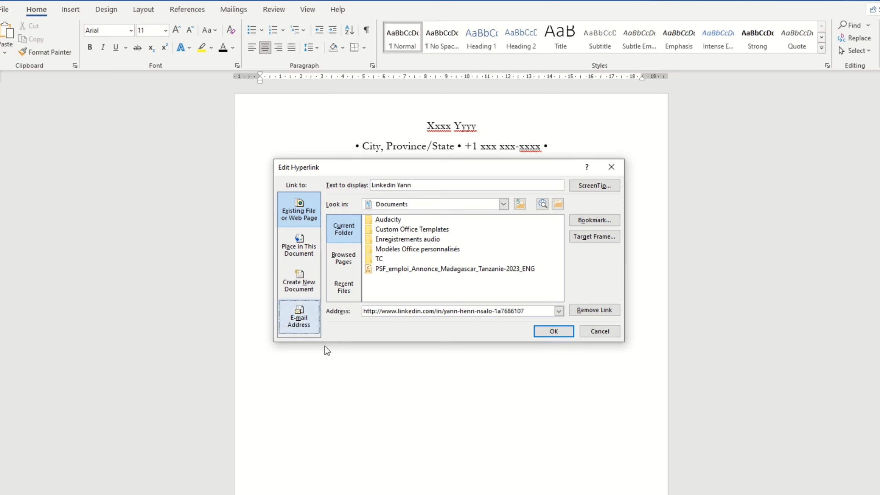
left_click(548, 332)
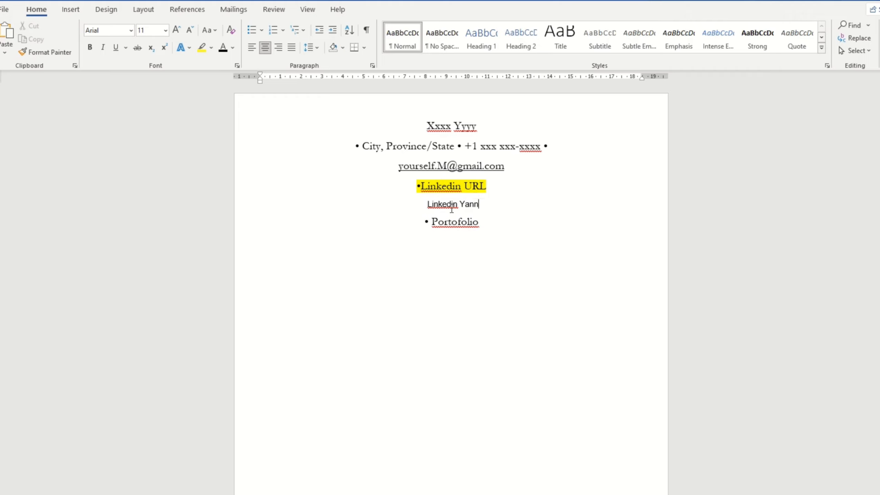
Step: Select the line holding the new LinkedIn link
mouse_move(449, 202)
right_click(466, 205)
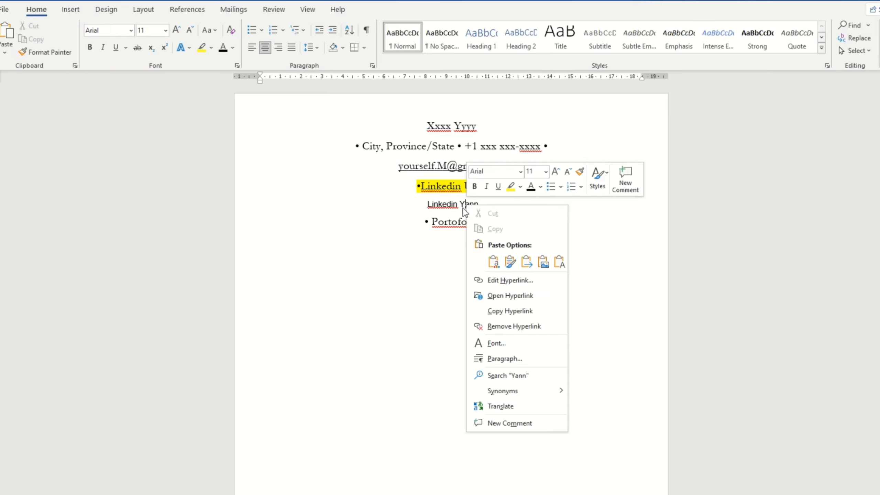
left_click(466, 211)
left_click_drag(486, 206, 411, 206)
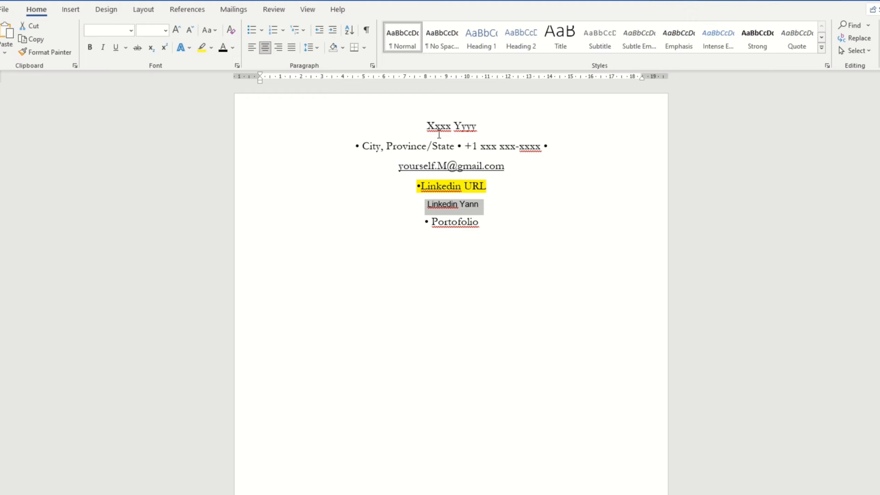
Step: Delete the extra LinkedIn link line
left_click(401, 173)
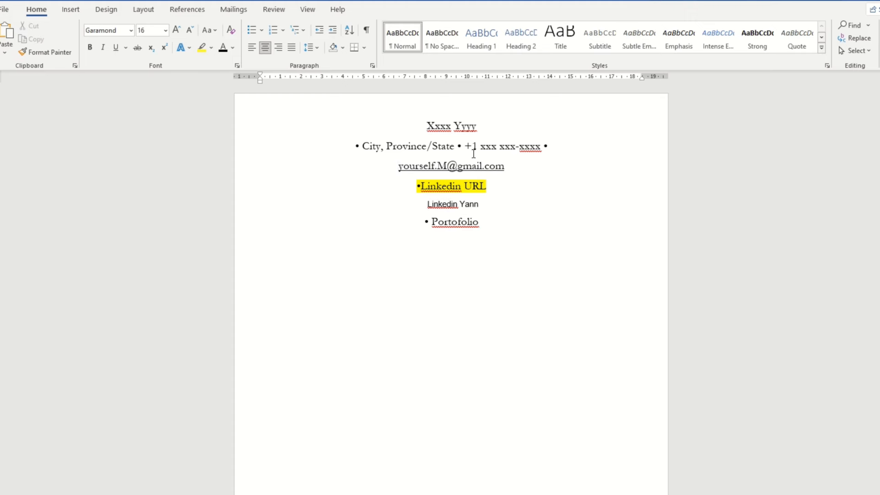
left_click_drag(485, 205, 413, 208)
key("Delete")
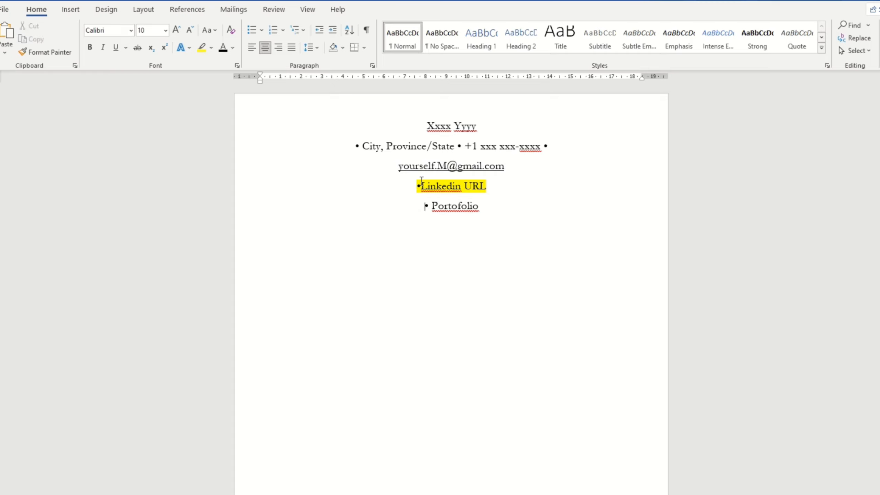
Step: Remove the bullet before City and join the email, Linkedin URL and Portofolio lines onto it
left_click(361, 144)
key("BackSpace")
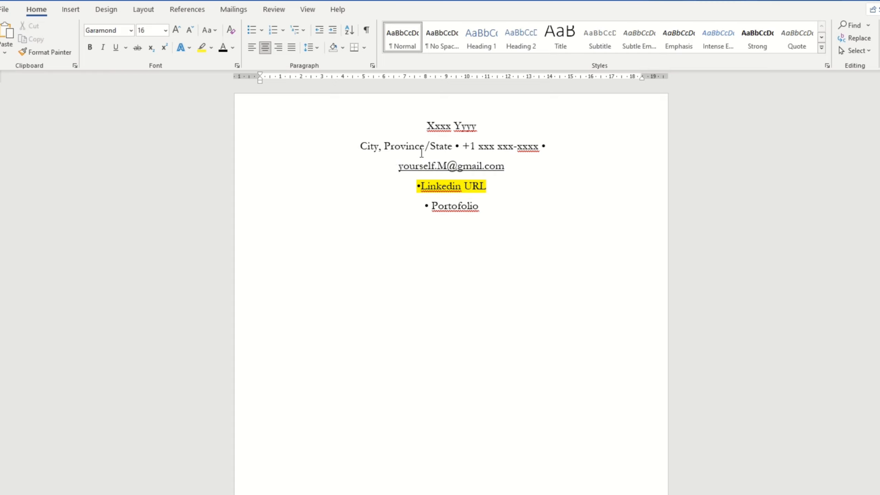
key("BackSpace")
key("BackSpace")
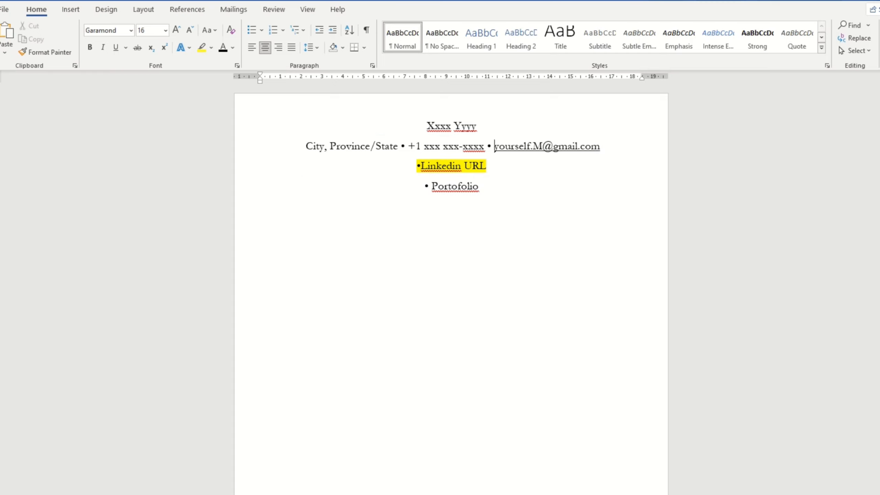
left_click(417, 165)
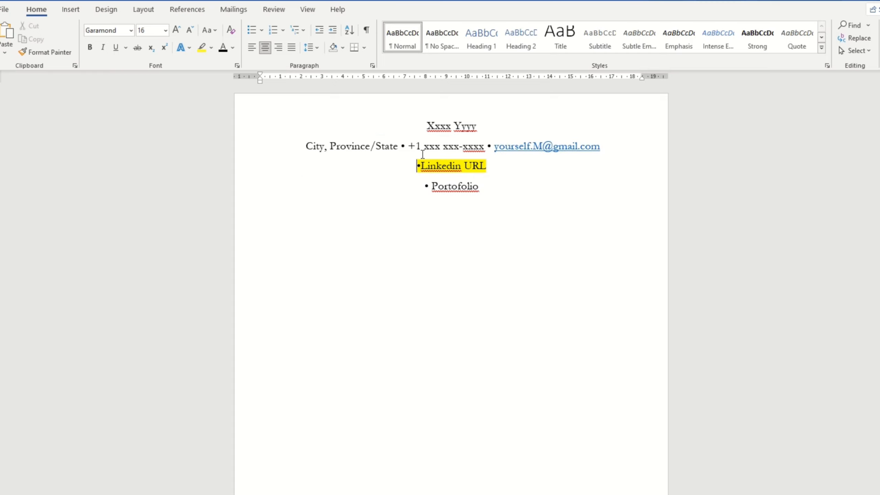
key("BackSpace")
key("BackSpace")
left_click(420, 164)
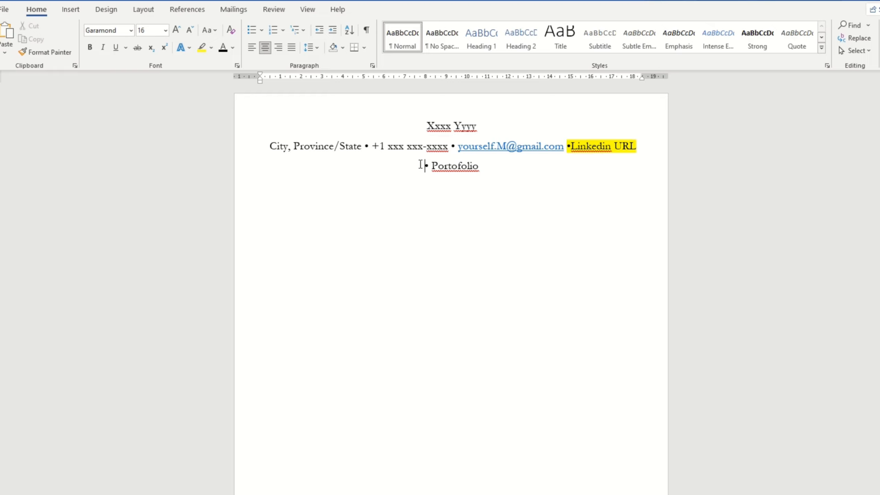
key("BackSpace")
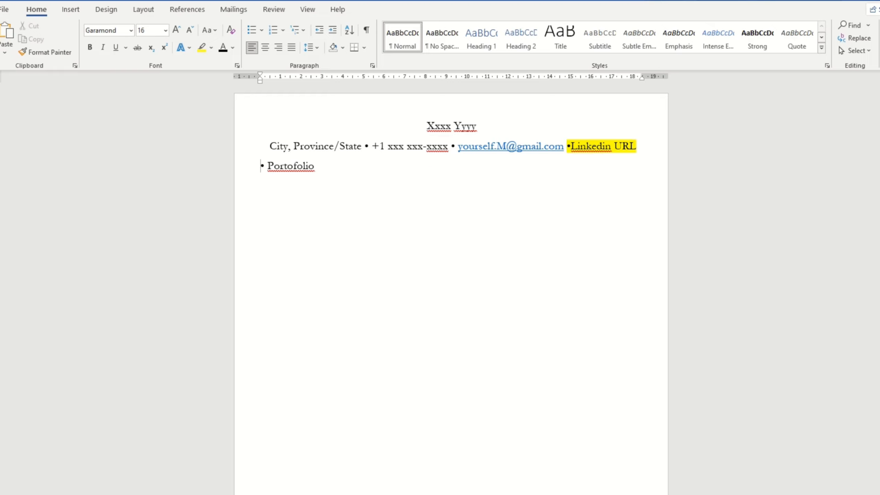
key("BackSpace")
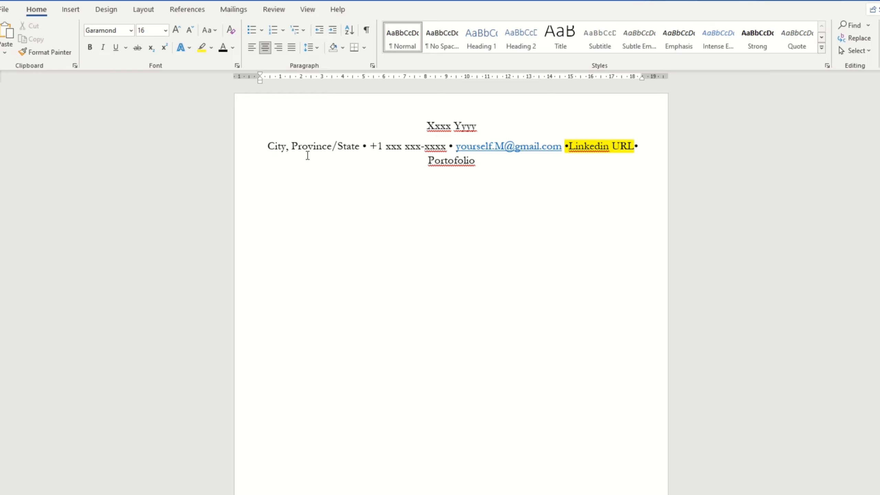
Step: Shrink the whole contact paragraph's font twice, then grow it back to 12 pt
left_click(262, 148)
triple_click(410, 158)
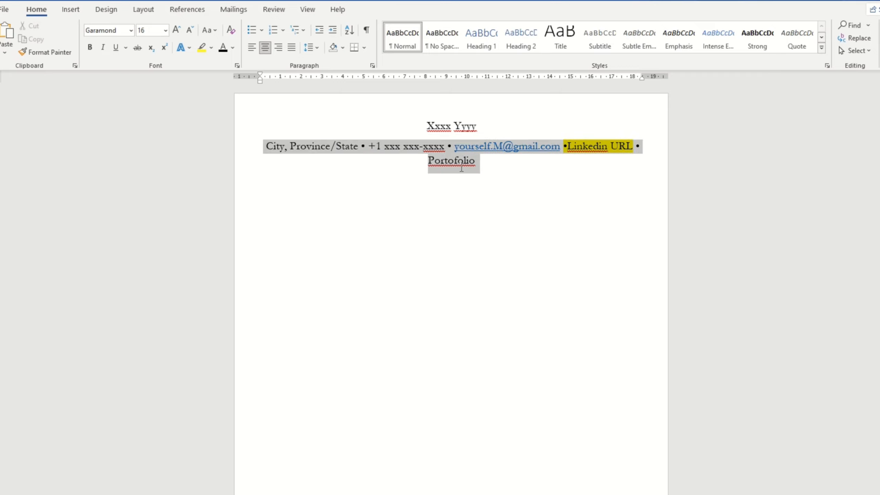
left_click(191, 33)
left_click(191, 33)
left_click(191, 33)
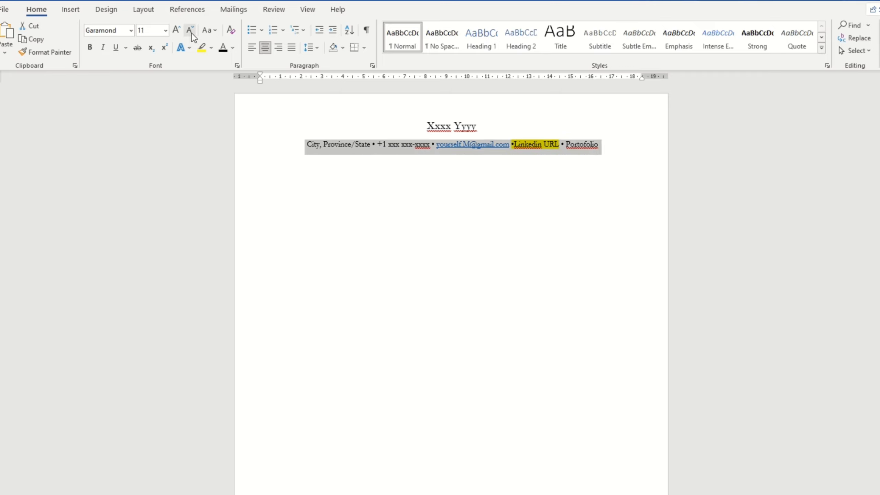
left_click(177, 31)
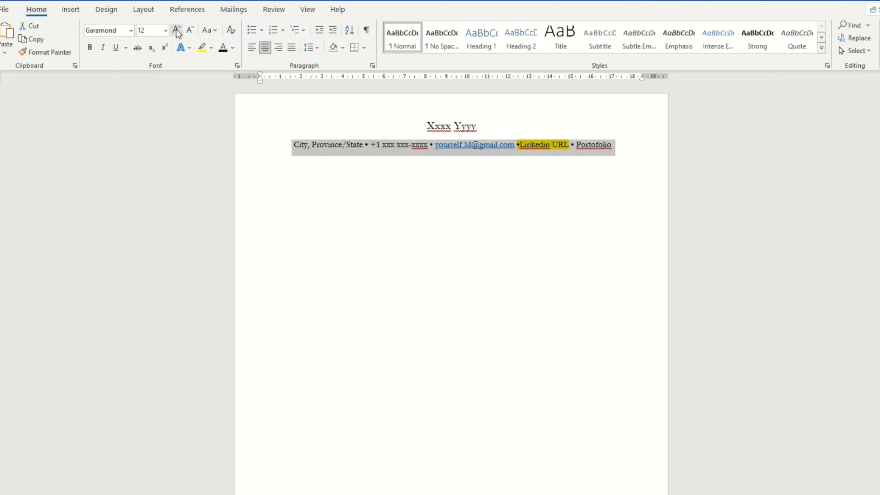
left_click(341, 162)
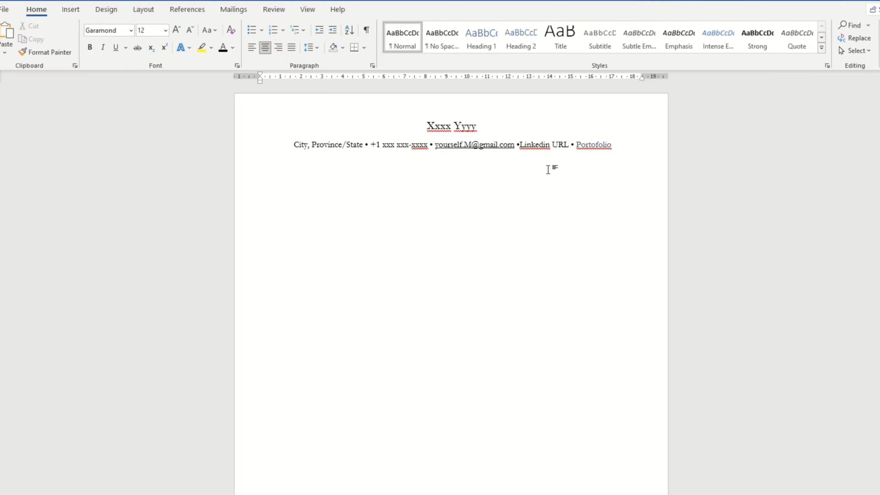
Step: Left-align the name line and the contact line with Ctrl+L
left_click(429, 126)
key("ctrl+l")
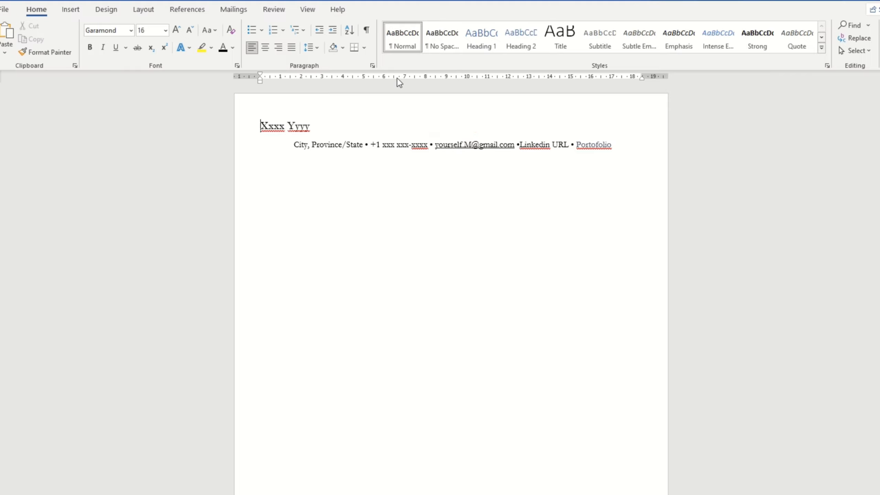
left_click(293, 144)
key("ctrl+l")
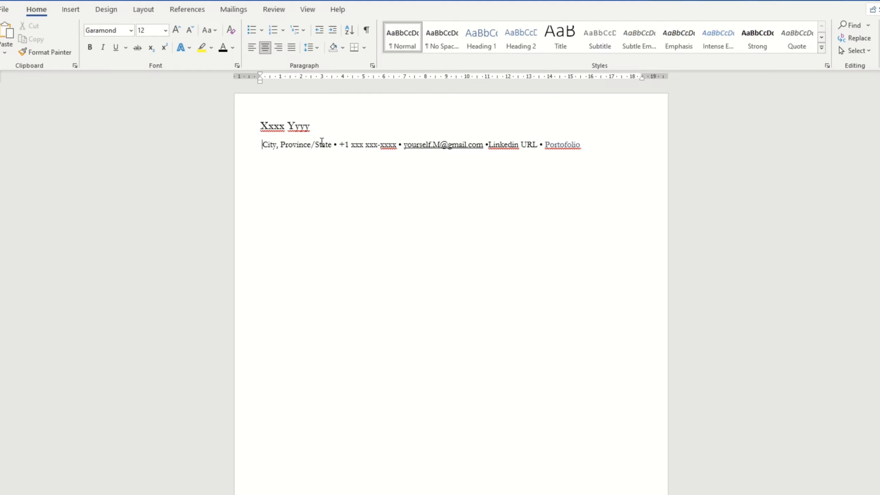
left_click(338, 144)
Step: Cut the email address from the contact line and paste it after the name, keeping source formatting
left_click_drag(403, 143, 465, 144)
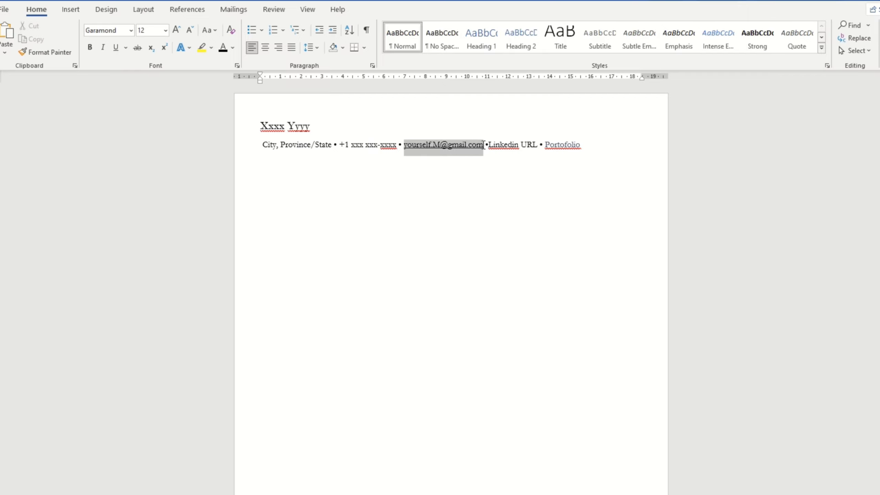
right_click(466, 145)
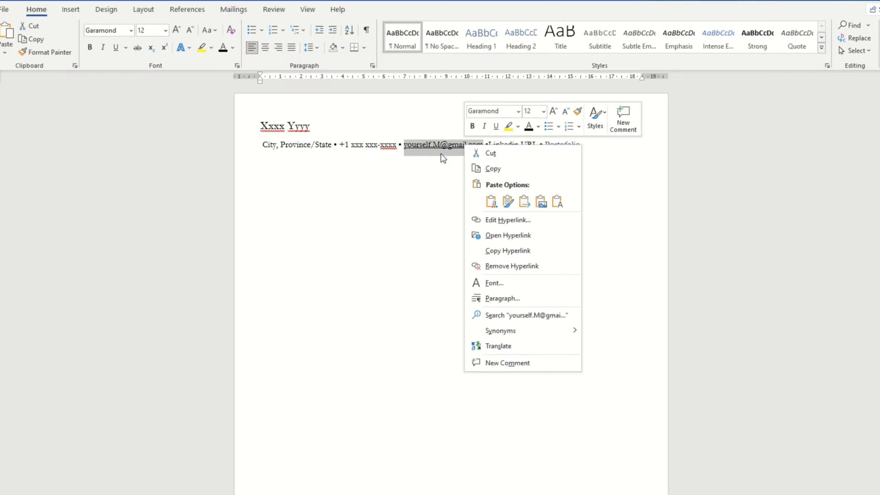
left_click(490, 153)
left_click(419, 132)
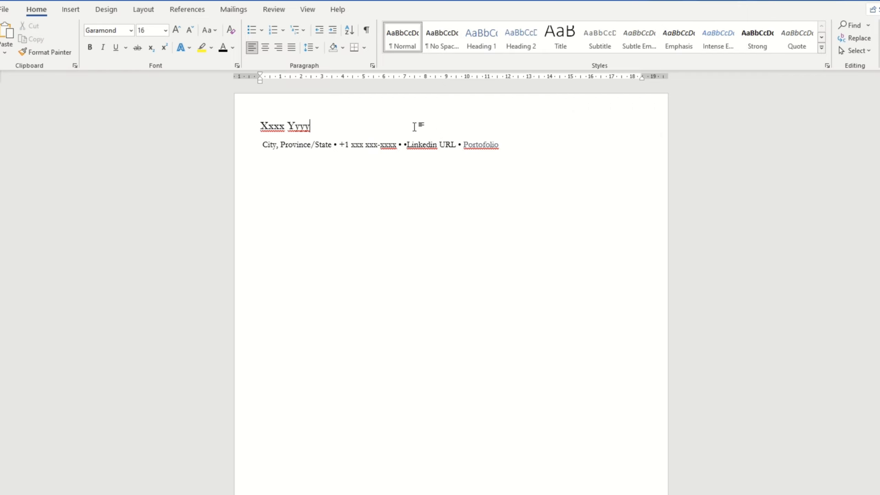
right_click(419, 131)
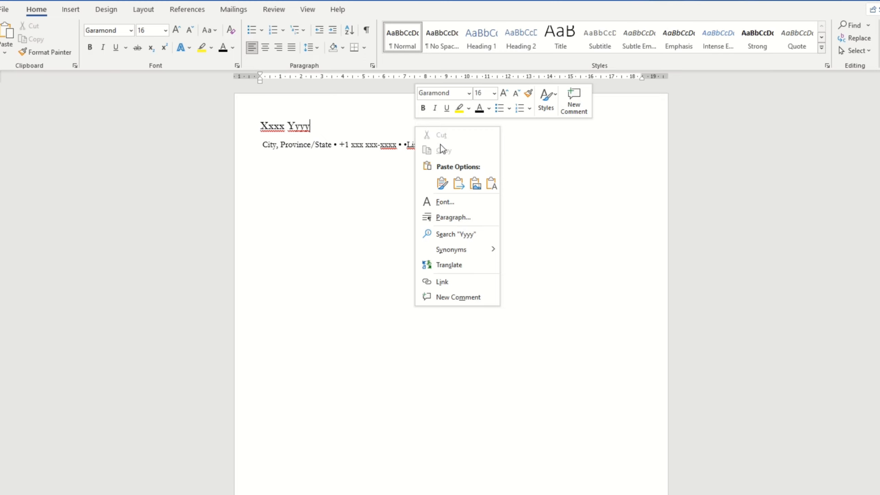
left_click(443, 182)
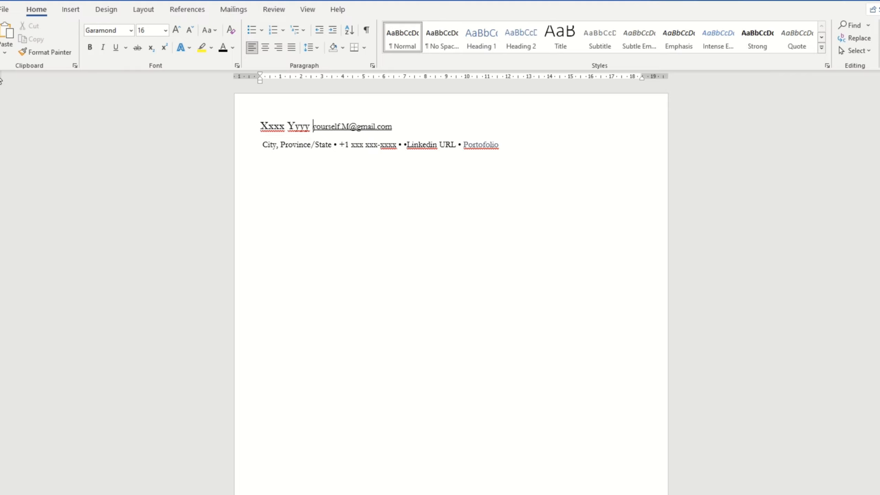
Step: Tab the email address over to the right margin of the name line
double_click(641, 79)
left_click(546, 109)
left_click(314, 127)
left_click_drag(636, 77, 649, 79)
key("Tab")
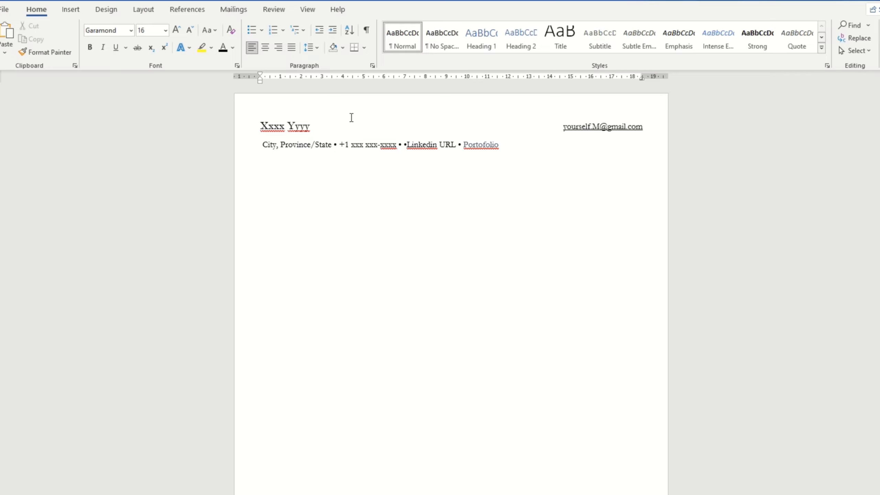
Step: Set a right tab stop at the ruler's right end and tab the phone, LinkedIn and portfolio details flush right
left_click(335, 146)
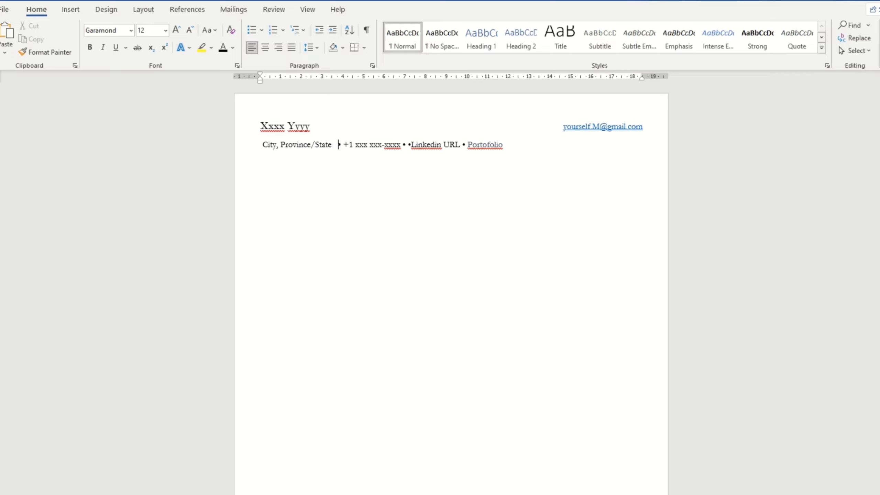
key("Tab")
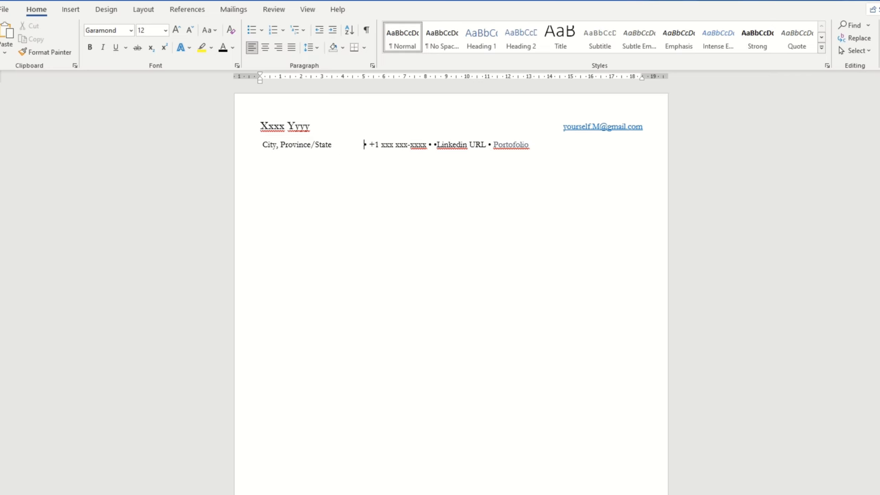
key("BackSpace")
key("BackSpace")
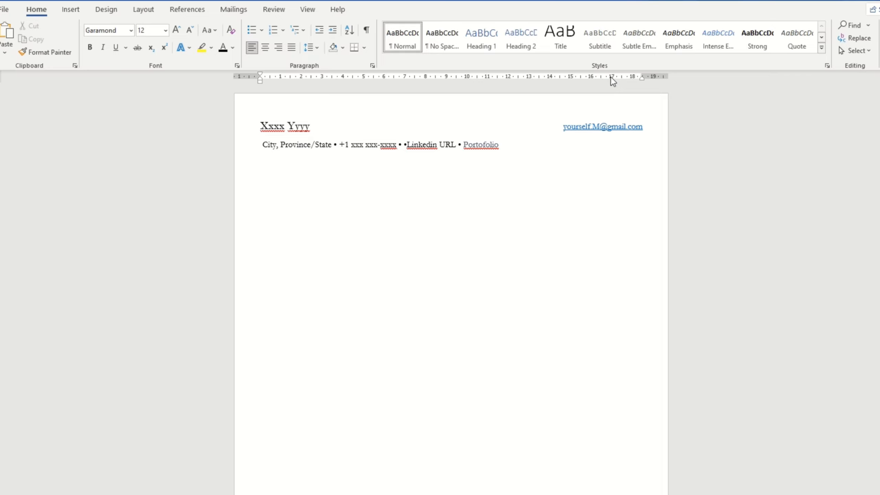
left_click_drag(610, 77, 642, 77)
key("Tab")
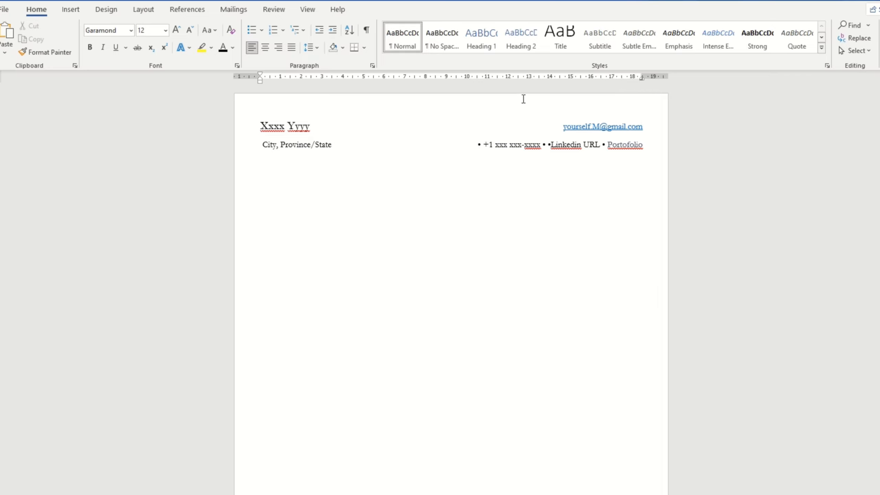
Step: Delete the duplicate bullet after the phone number and select the phone number with its bullet
left_click_drag(542, 145, 543, 149)
left_click(547, 143)
key("BackSpace")
left_click_drag(480, 143, 539, 146)
Step: Cut the phone number and paste it before the email address, keeping source formatting
right_click(538, 145)
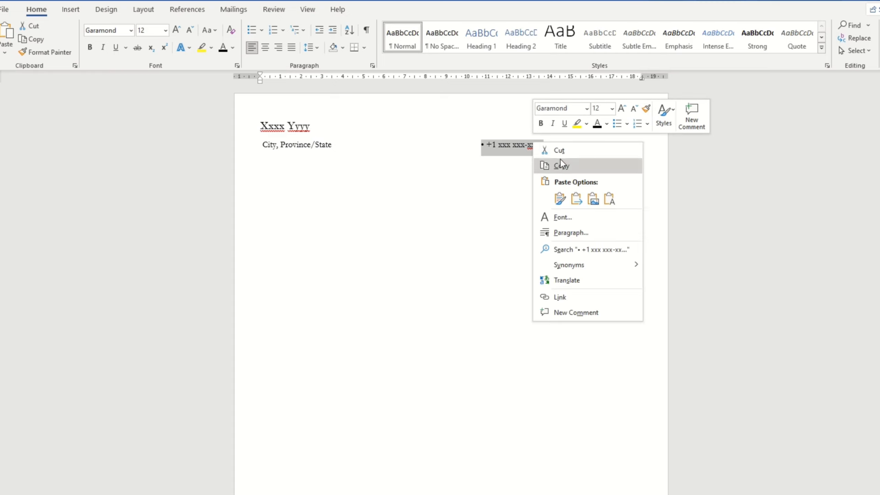
left_click(559, 151)
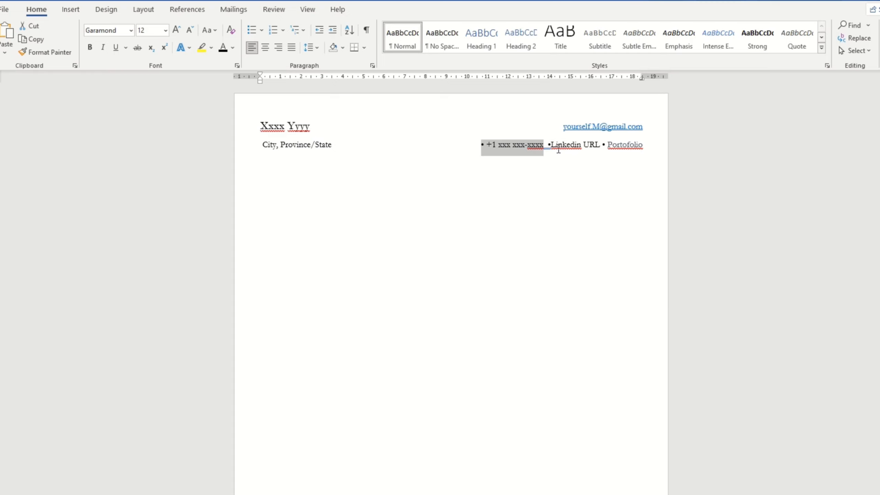
right_click(555, 128)
left_click(585, 188)
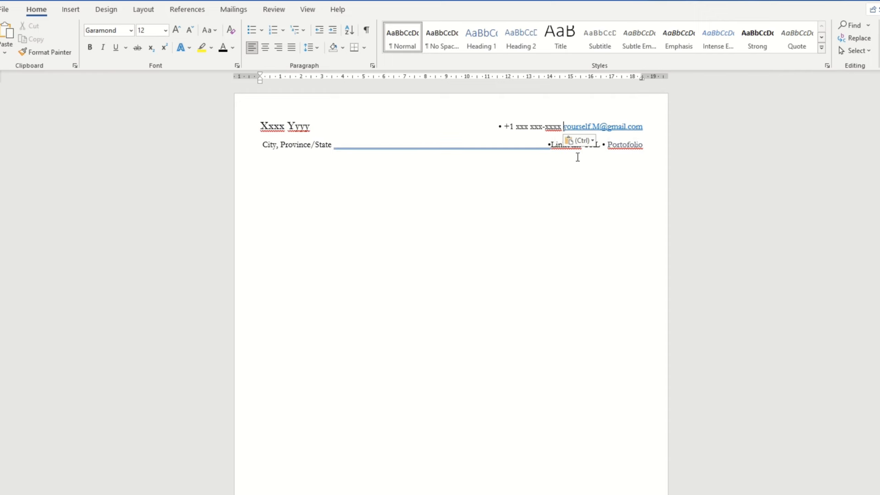
Step: Copy a bullet and paste it between the phone number and the email address
left_click(499, 126)
left_click_drag(500, 128, 501, 128)
right_click(500, 129)
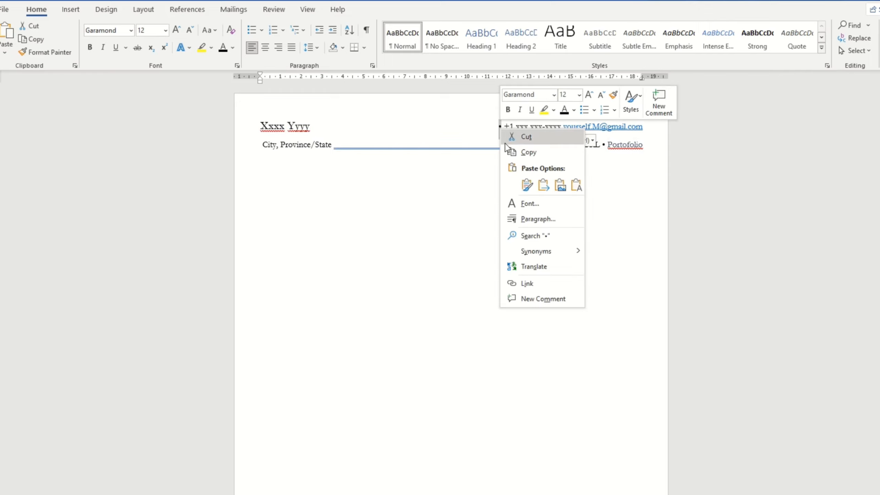
left_click(519, 158)
left_click(560, 126)
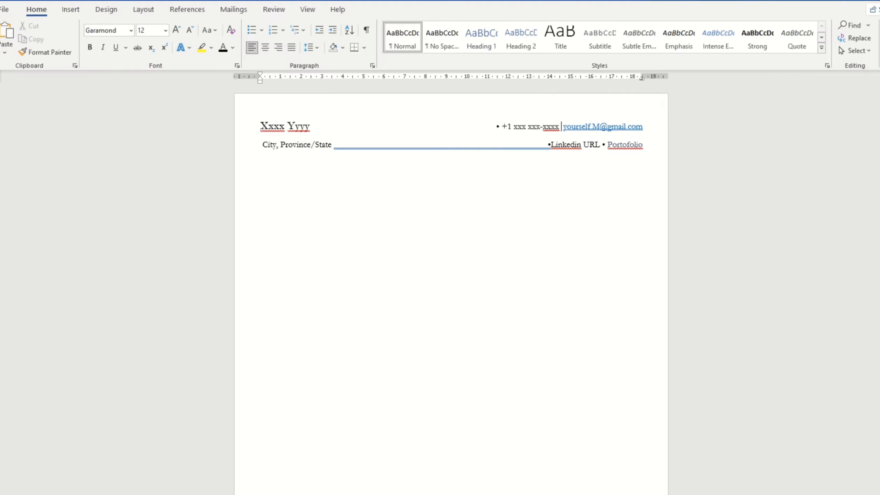
right_click(562, 126)
left_click(588, 182)
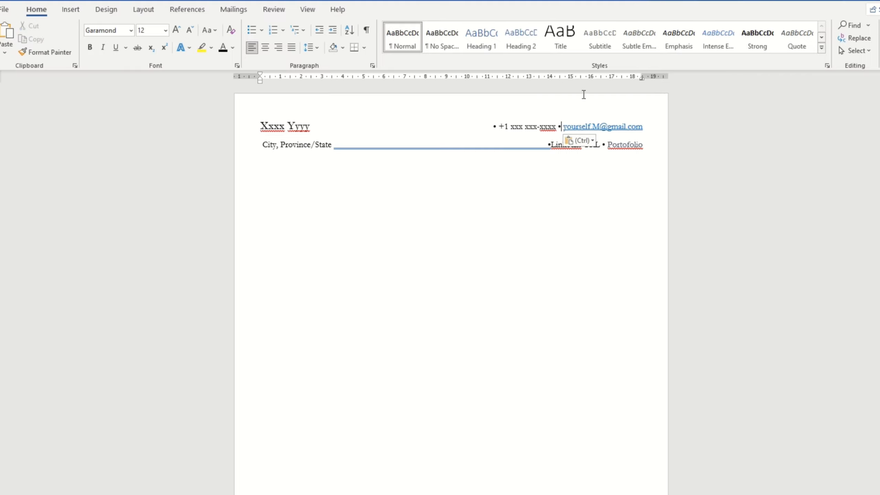
Step: Break the phone number and email onto their own line below the name
left_click(552, 145)
left_click(480, 128)
key("Return")
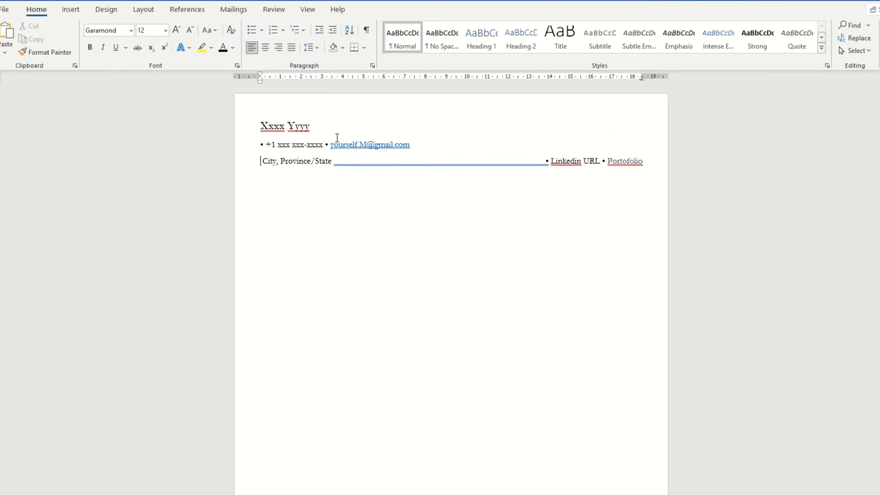
Step: Rejoin and re-split the City line, then check the phone-and-email line selection
key("BackSpace")
key("Return")
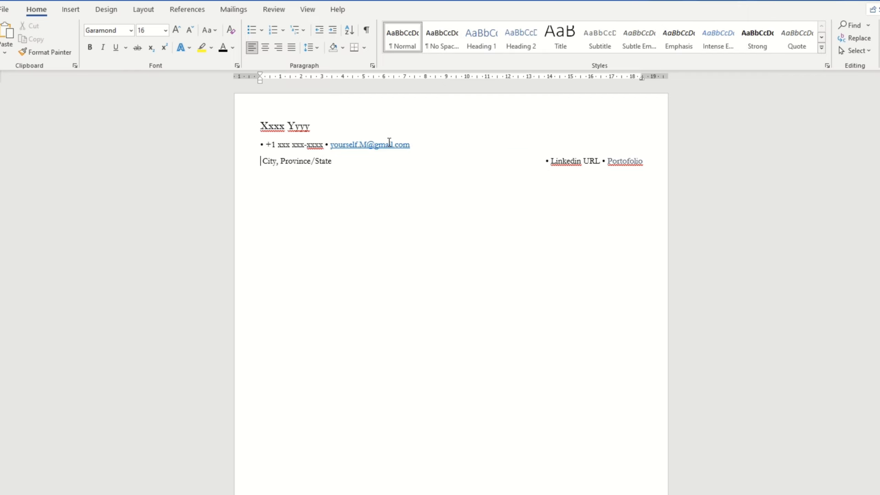
left_click_drag(415, 145, 261, 146)
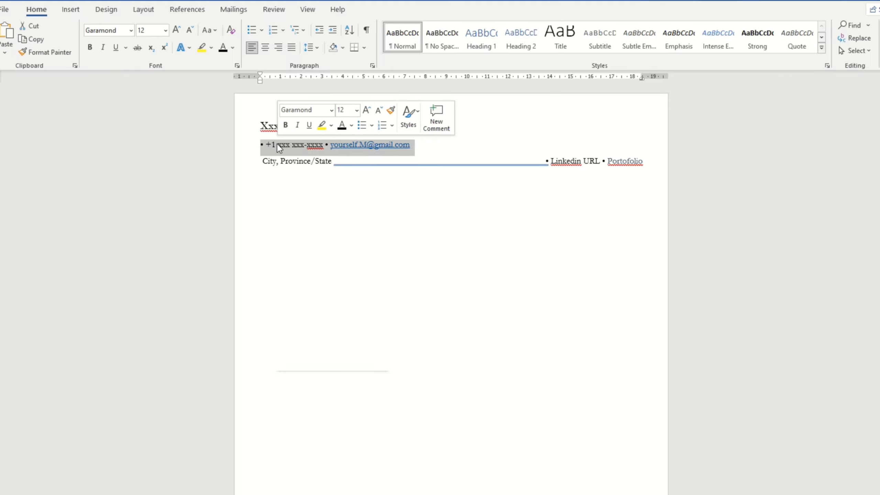
right_click(277, 143)
key("Escape")
left_click(280, 132)
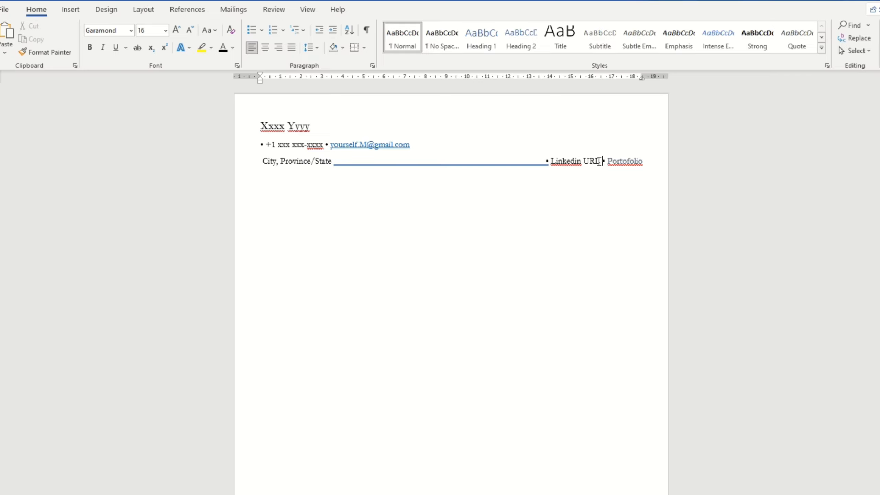
left_click_drag(603, 162, 601, 162)
left_click(640, 143)
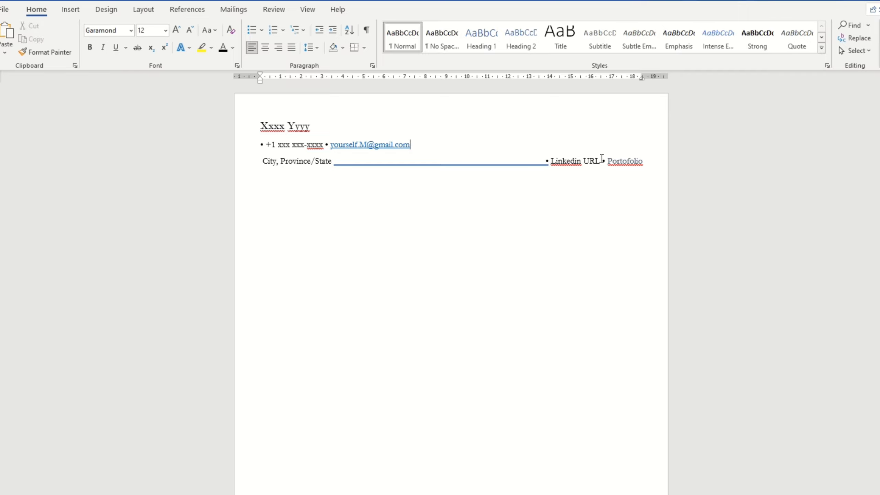
Step: Tab the email address to the right margin and centre the name with Ctrl+E
left_click(324, 144)
key("Tab")
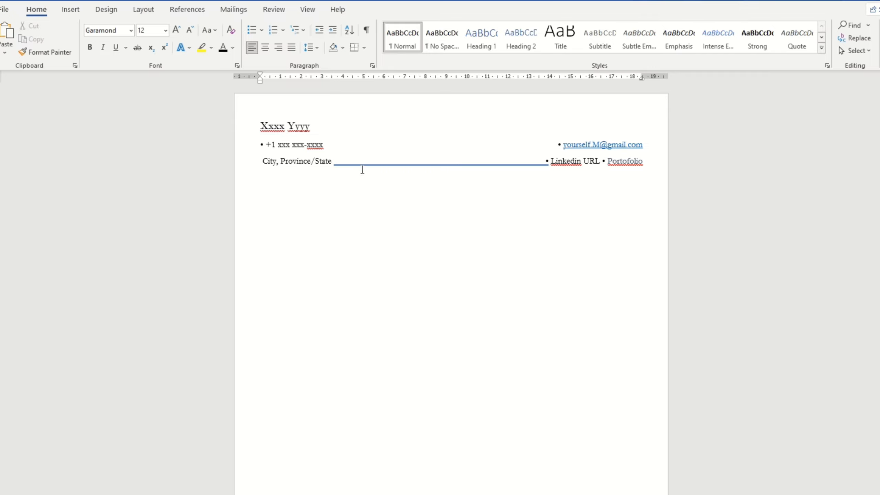
left_click(268, 125)
key("ctrl+e")
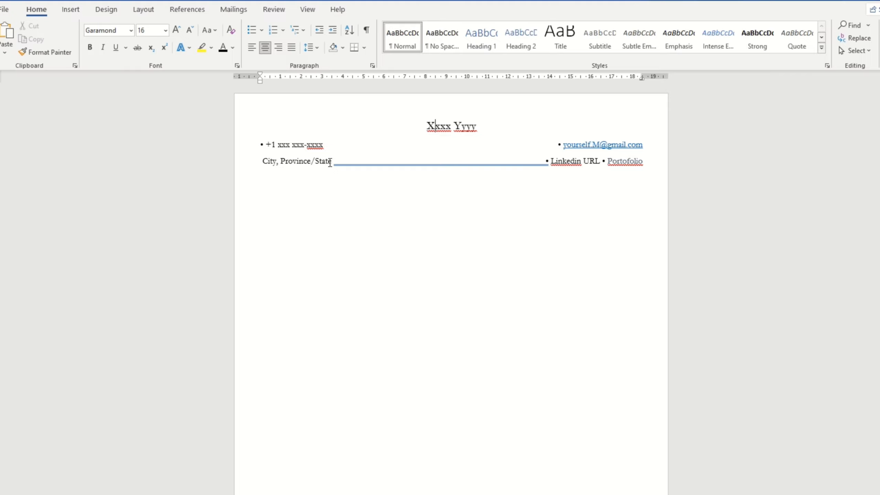
Step: Paste a bullet in front of City, Province/State, keeping source formatting
right_click(261, 160)
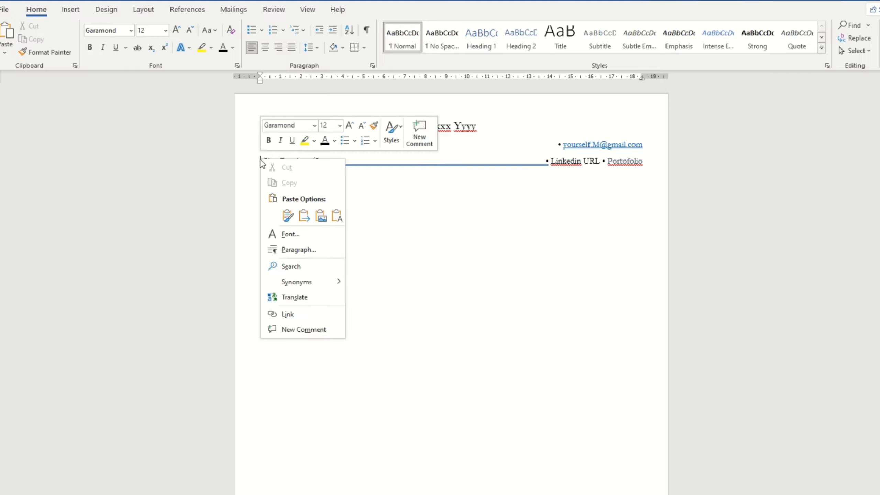
left_click(285, 213)
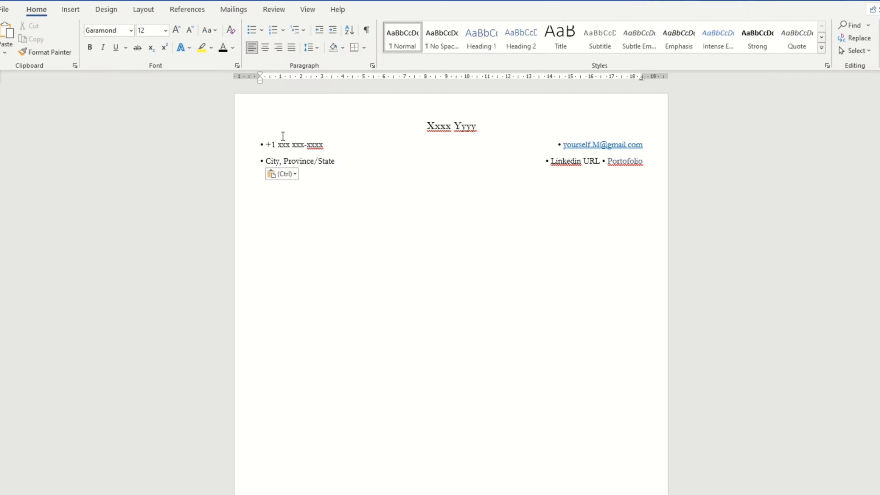
left_click(418, 215)
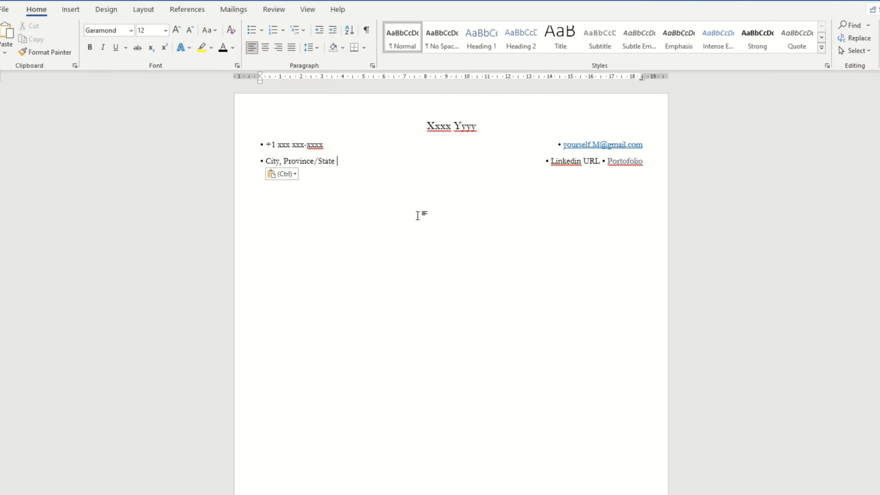
left_click(559, 146)
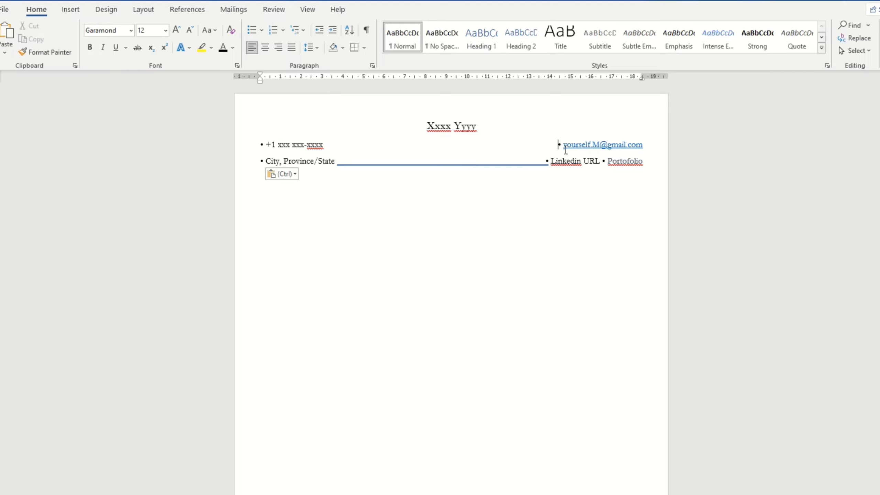
Step: Delete the tab before the email's bullet so the email follows the phone number
left_click_drag(642, 162, 256, 132)
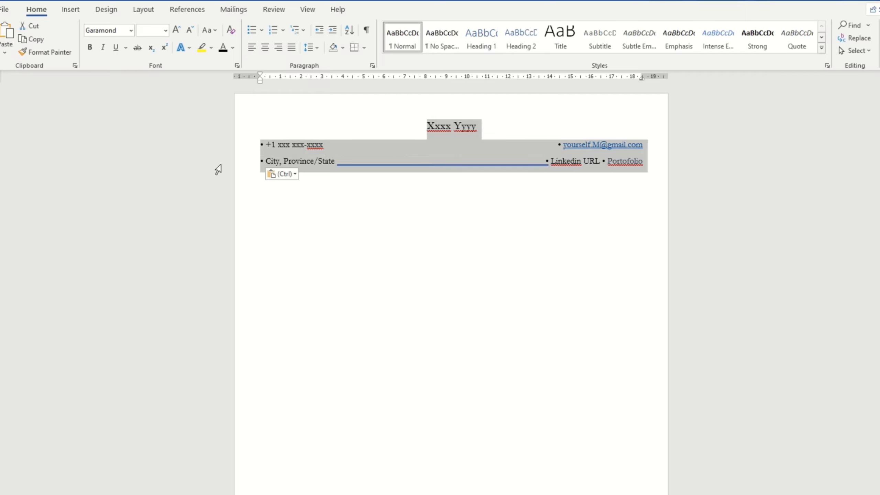
left_click(365, 146)
left_click(548, 142)
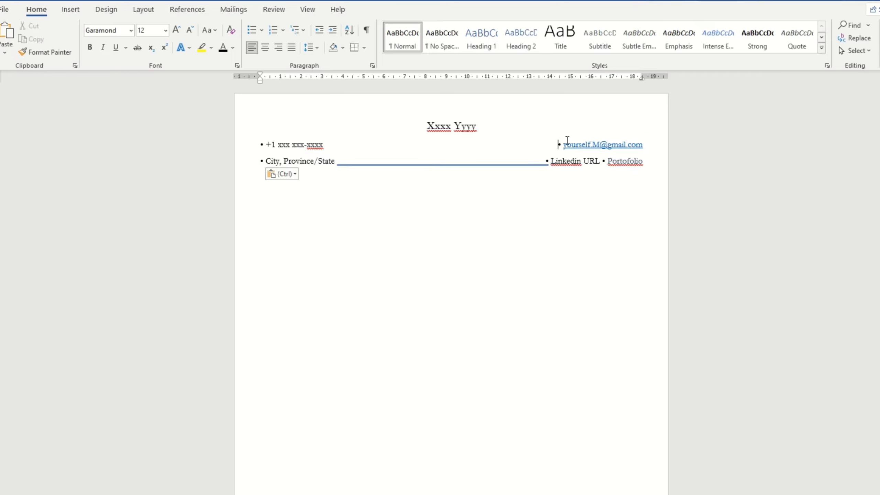
key("BackSpace")
Step: Join the City, Province/State line onto the phone and email line
left_click(258, 160)
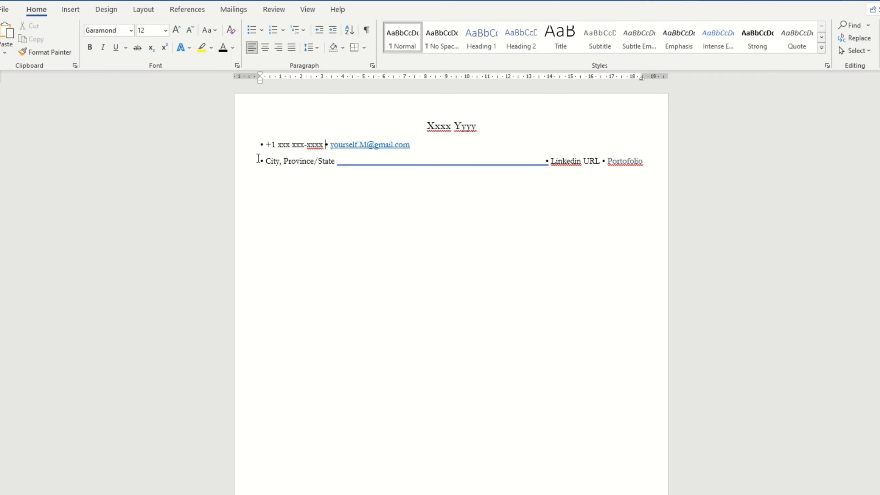
key("BackSpace")
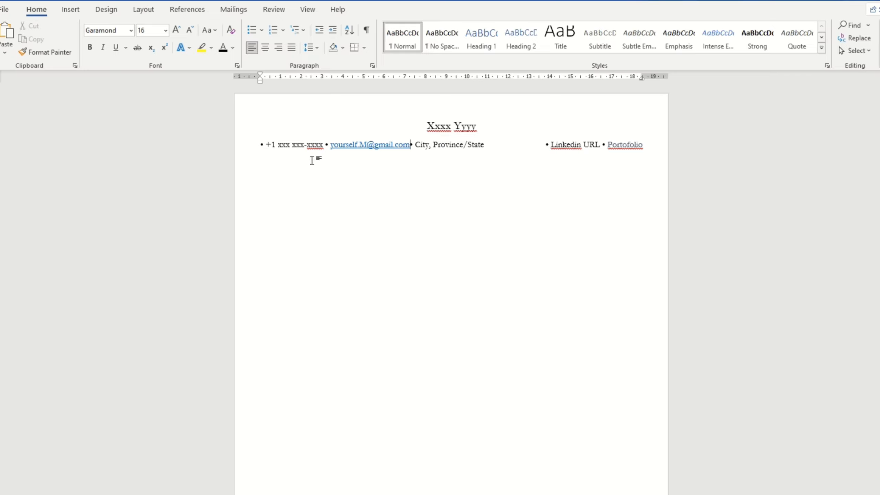
left_click(544, 145)
Step: Clear all tab stops in the Tabs dialog and delete the gap before the LinkedIn entry
double_click(633, 77)
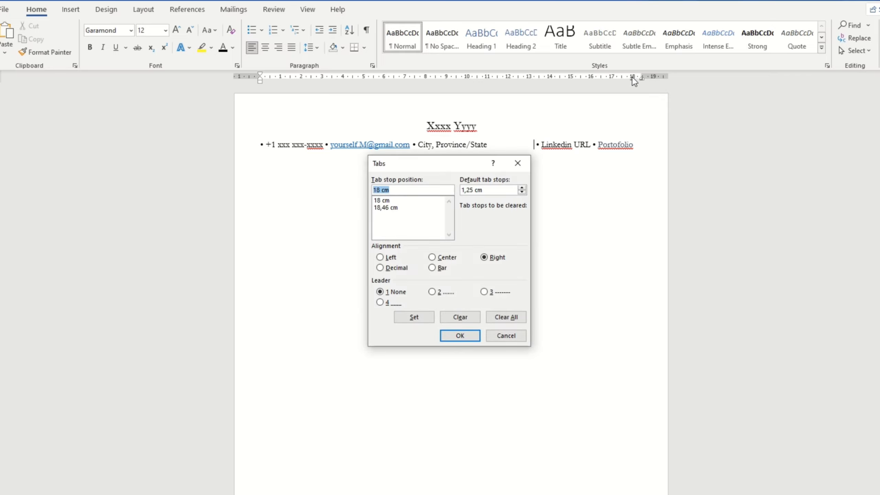
left_click(499, 317)
left_click(461, 336)
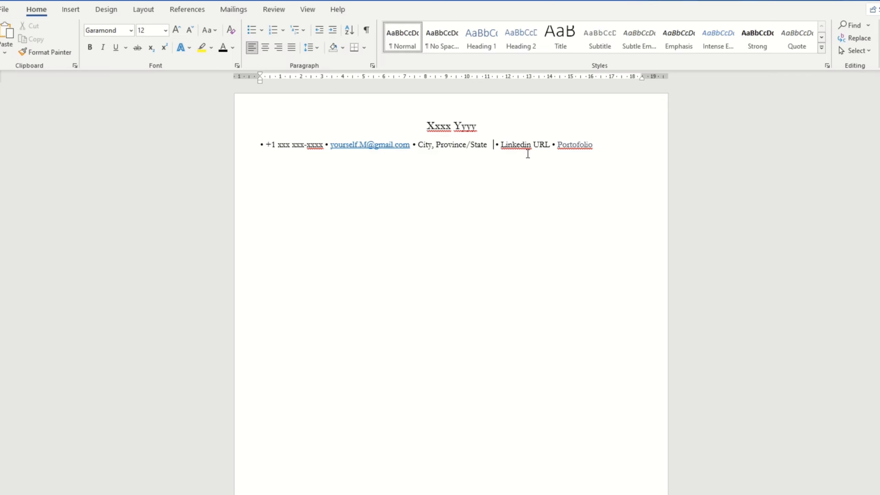
key("BackSpace")
key("BackSpace")
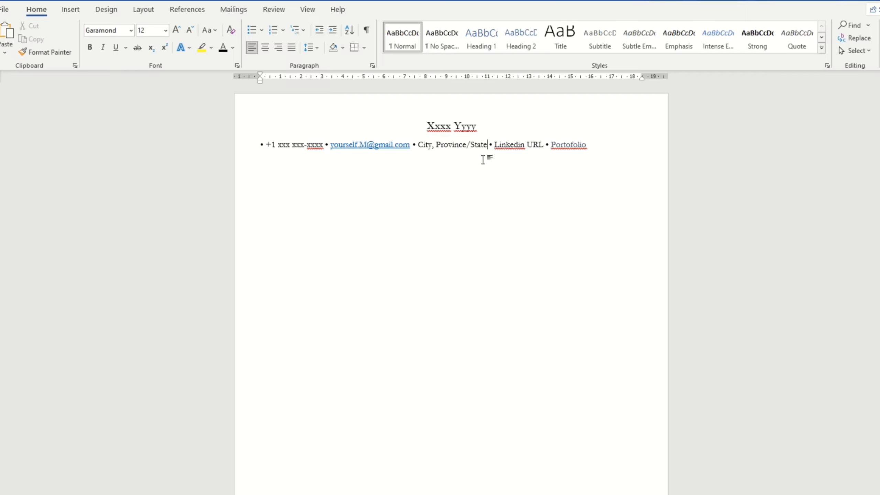
Step: Centre the contact line and break it after Province/State
key("ctrl+e")
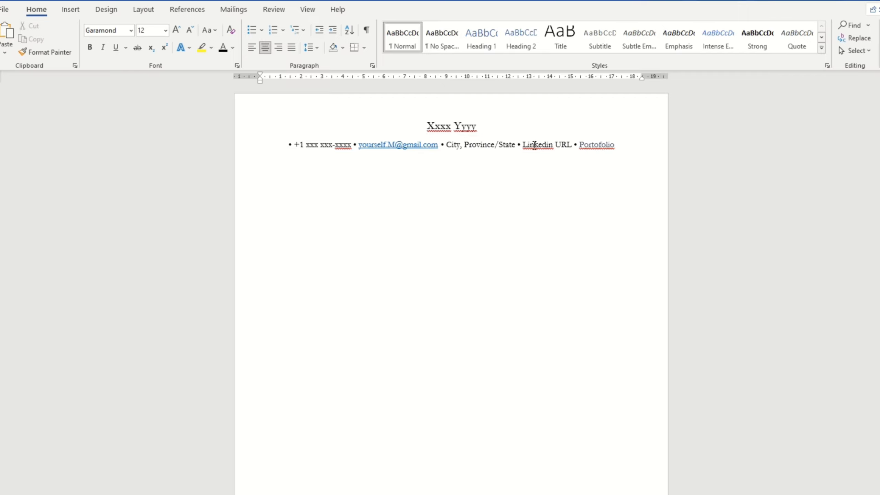
key("Return")
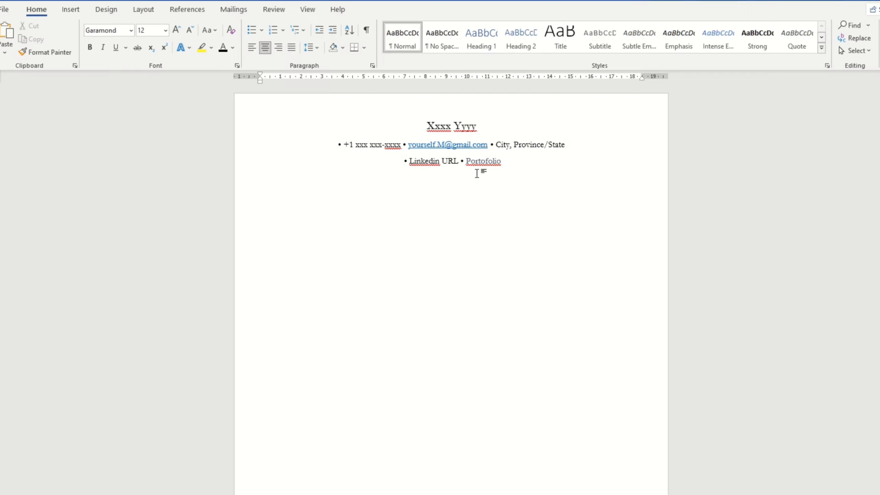
left_click_drag(519, 169, 375, 120)
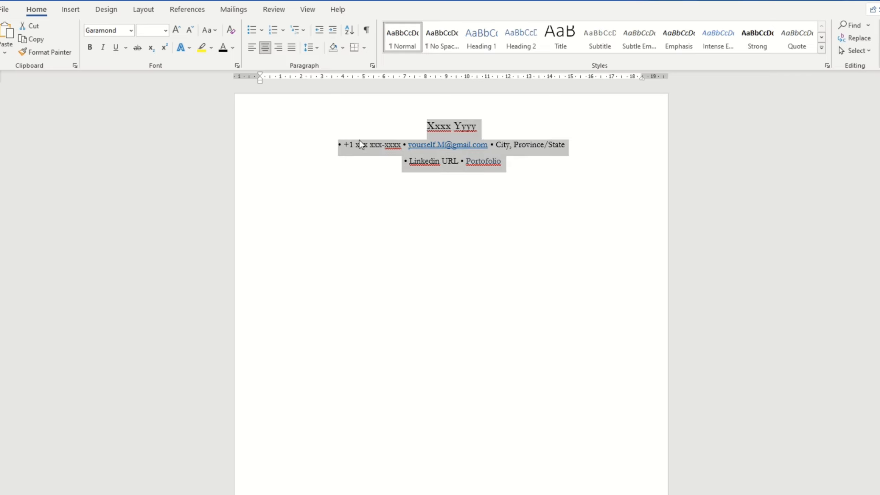
Step: Move 'City, Province/State' to the start of the phone line and join phone and e-mail onto it
left_click_drag(575, 144, 495, 143)
right_click(495, 144)
left_click(520, 151)
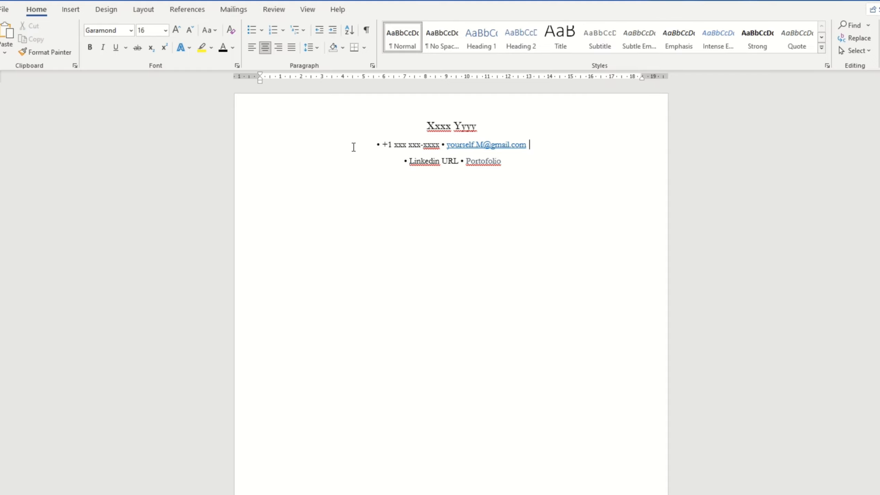
right_click(351, 149)
left_click(352, 143)
right_click(356, 146)
left_click(383, 201)
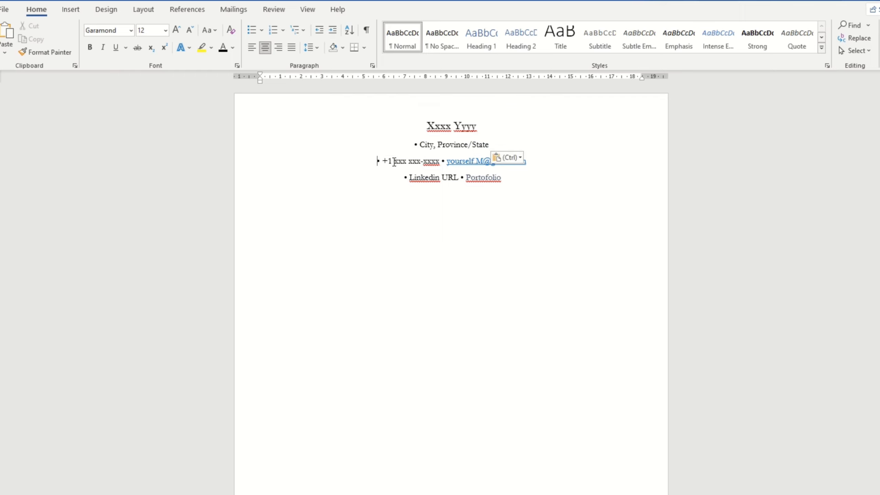
key("BackSpace")
key("BackSpace")
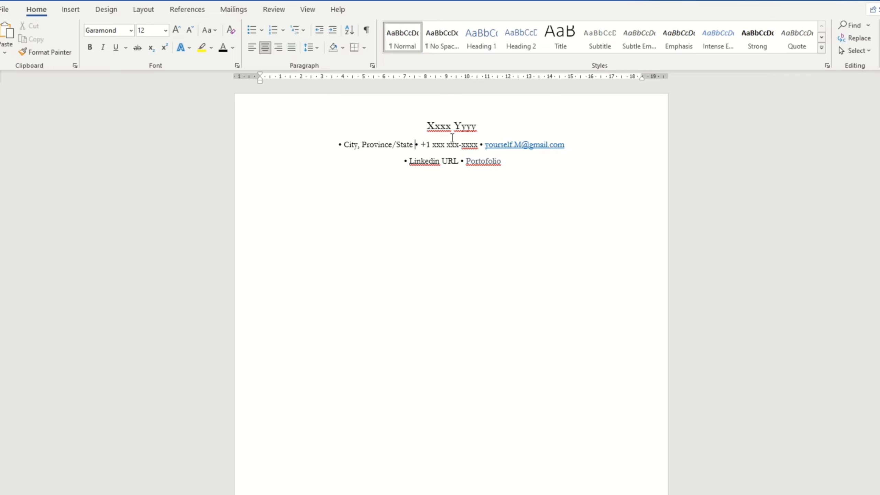
Step: Delete the bullets before City and between Province/State and the phone number
double_click(417, 144)
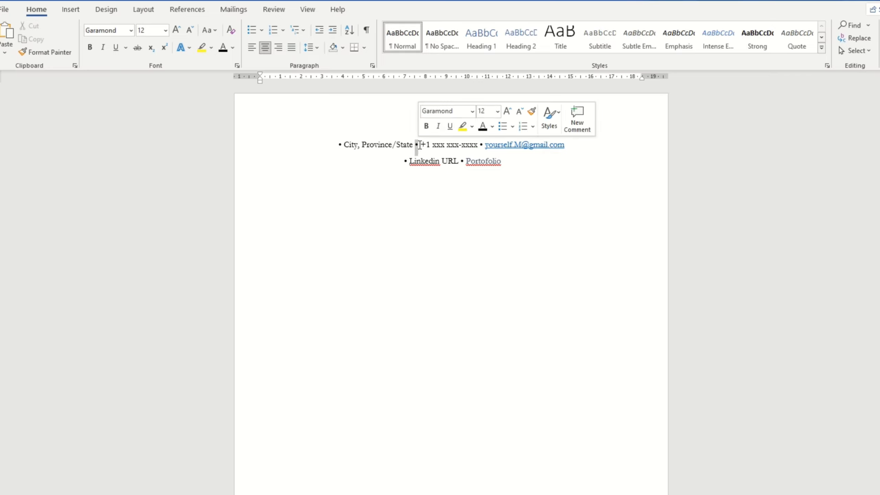
key("BackSpace")
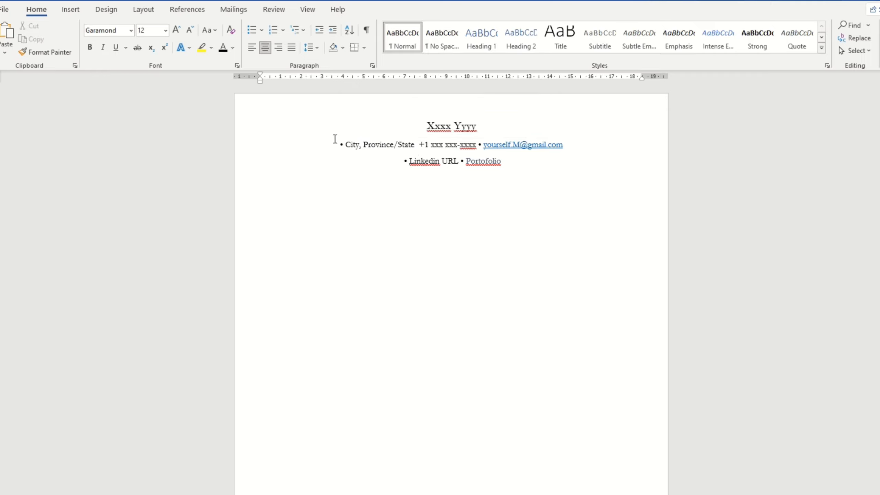
double_click(342, 145)
key("BackSpace")
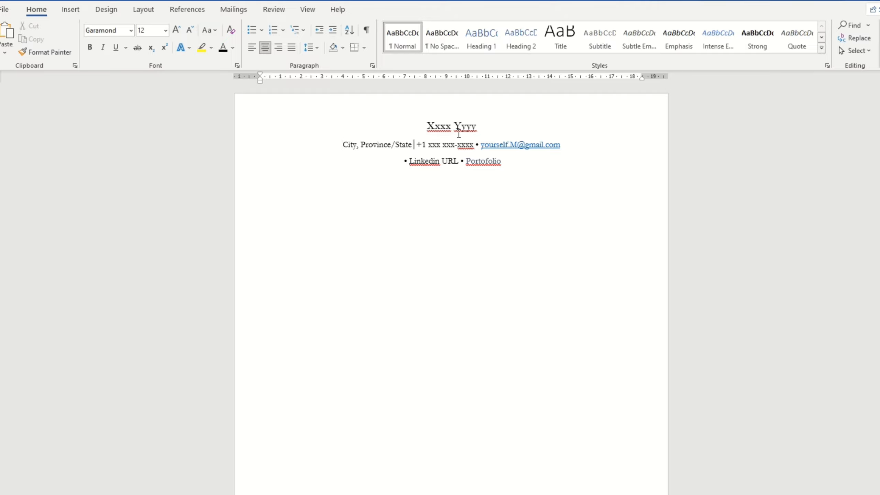
Step: Insert the Box Drawings Light Vertical (2502) symbol after Province/State via More Symbols
left_click(80, 13)
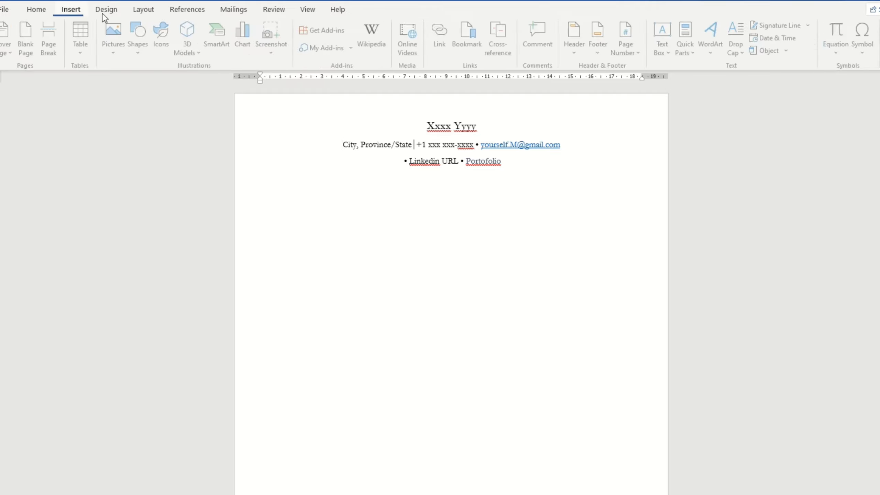
left_click(864, 49)
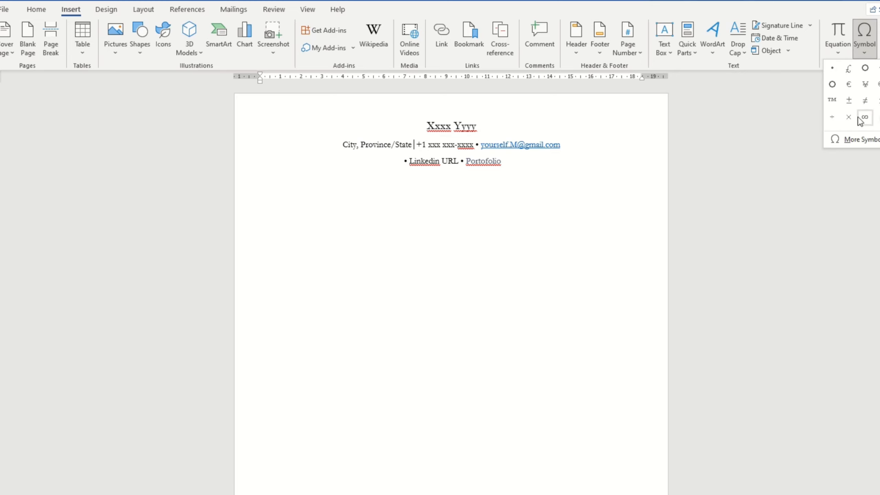
left_click(859, 139)
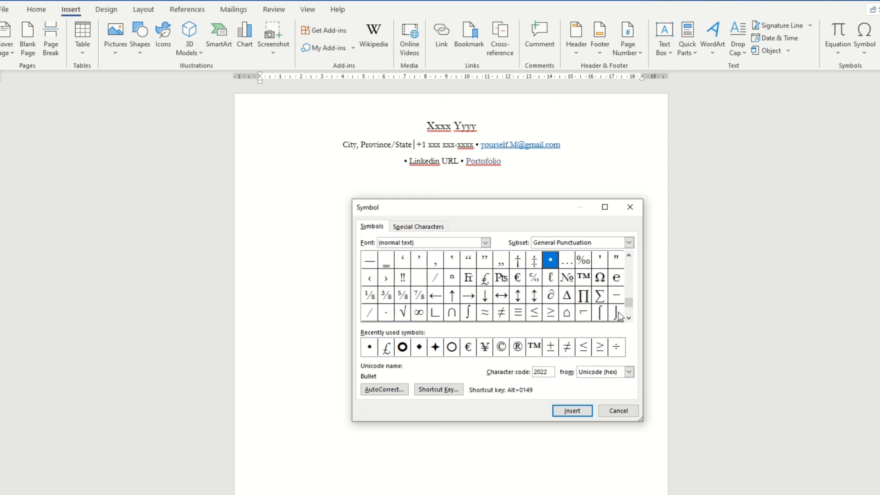
left_click(629, 318)
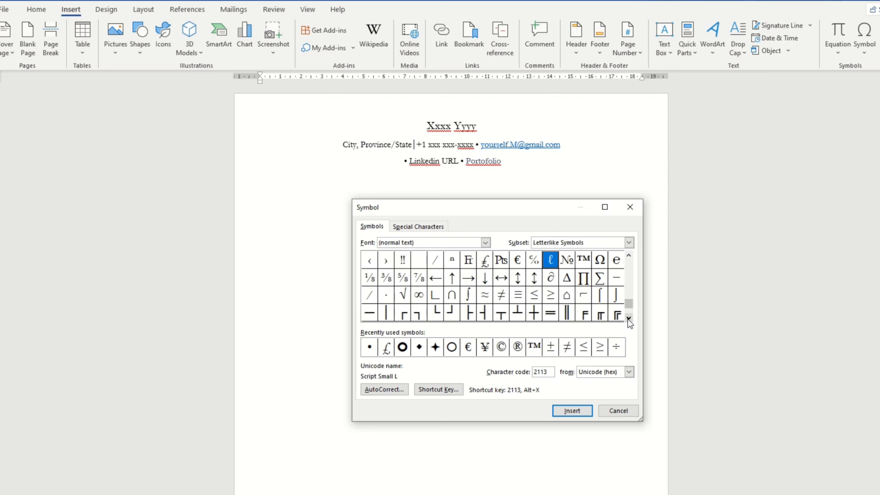
left_click(629, 318)
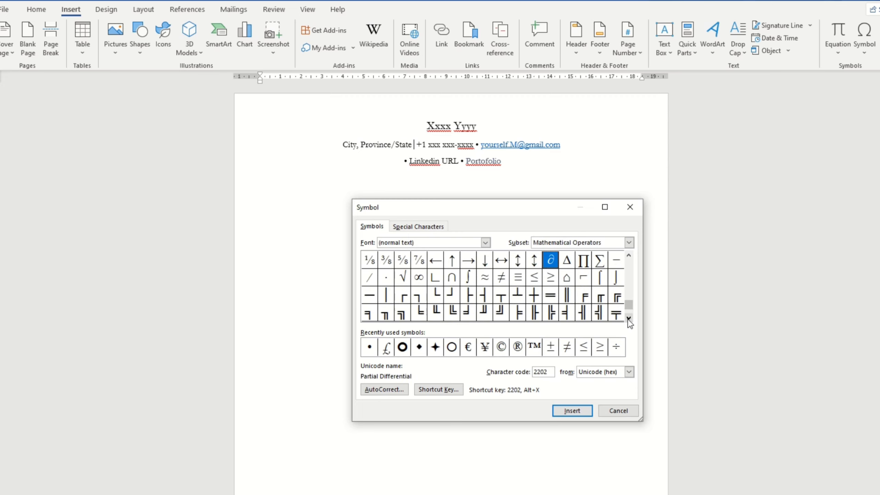
left_click(628, 318)
left_click(629, 318)
left_click(629, 318)
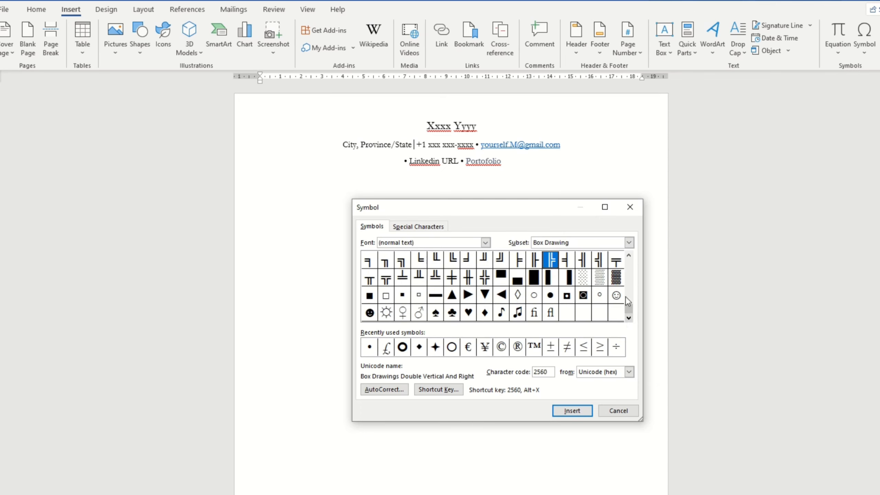
left_click(629, 255)
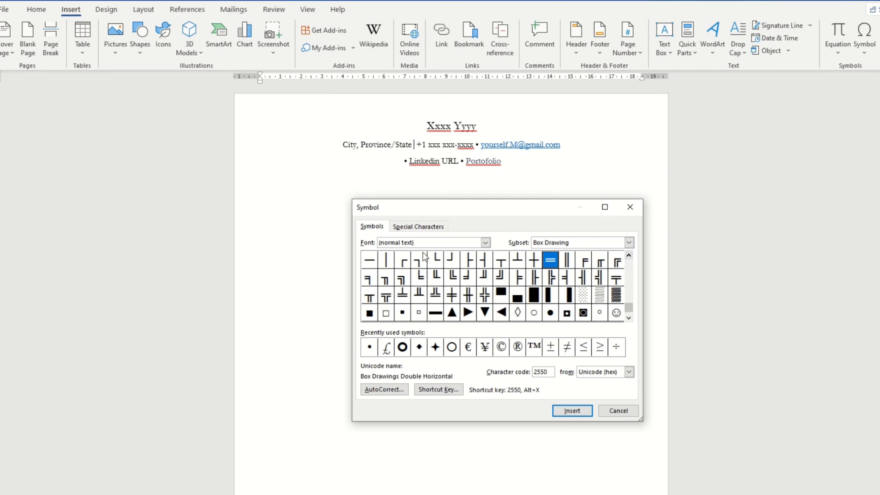
left_click(629, 255)
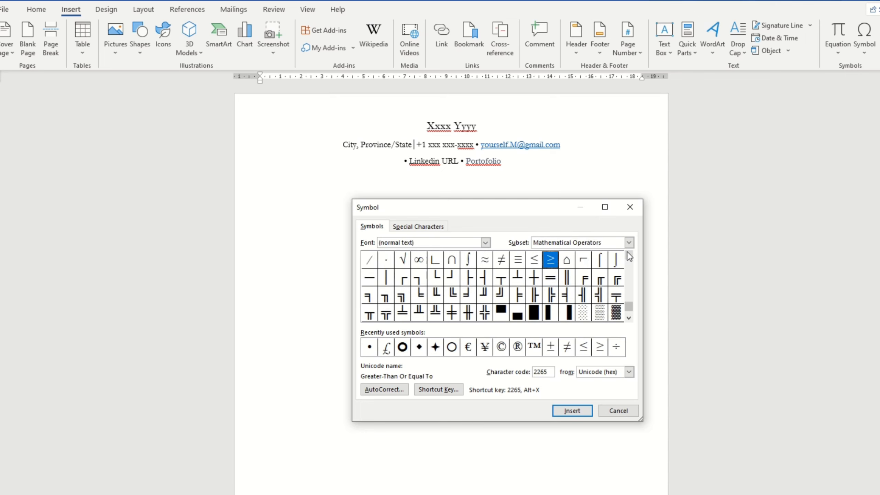
left_click(628, 255)
left_click(390, 294)
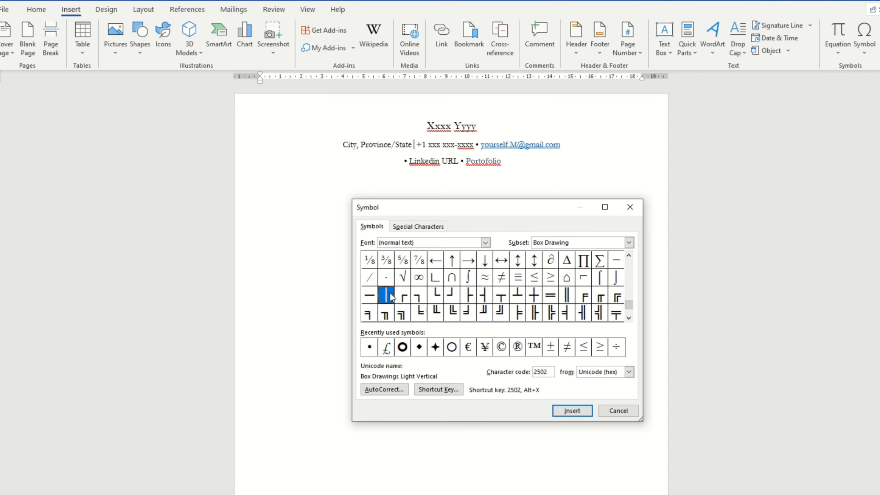
left_click(572, 411)
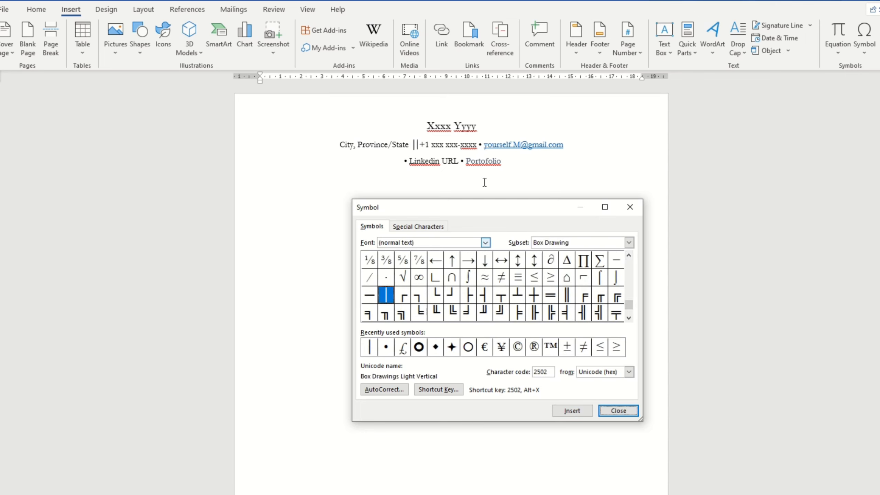
left_click(630, 207)
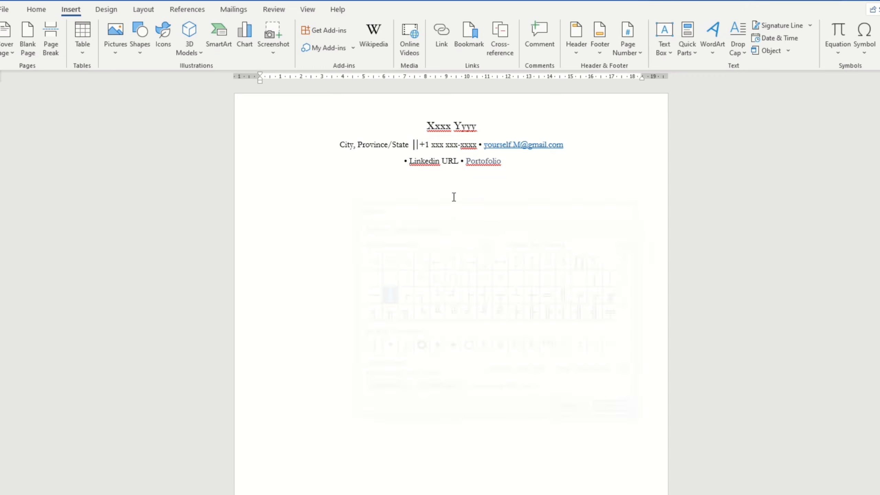
Step: Copy the vertical bar and use it to replace the bullet before the e-mail address
double_click(414, 144)
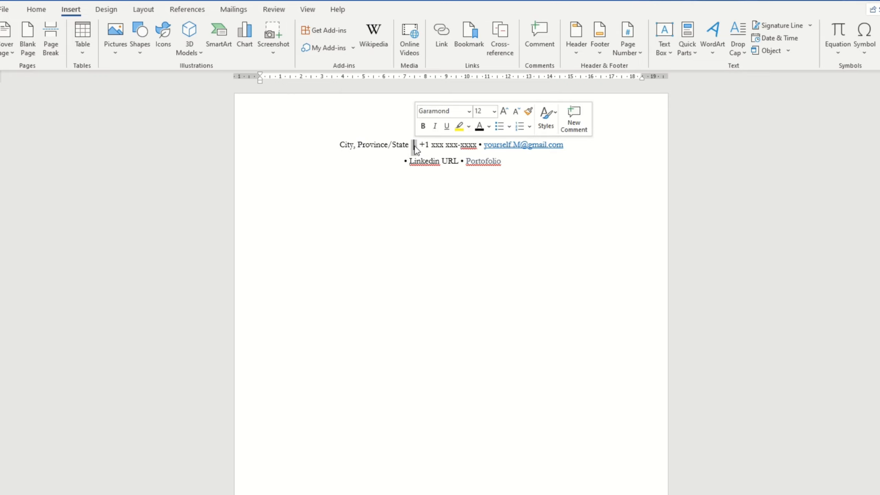
right_click(416, 146)
left_click(432, 170)
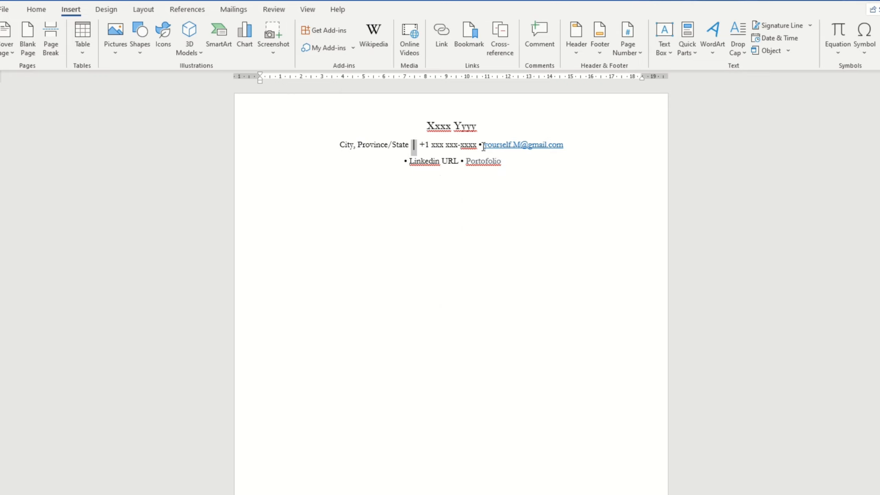
left_click(524, 136)
key("BackSpace")
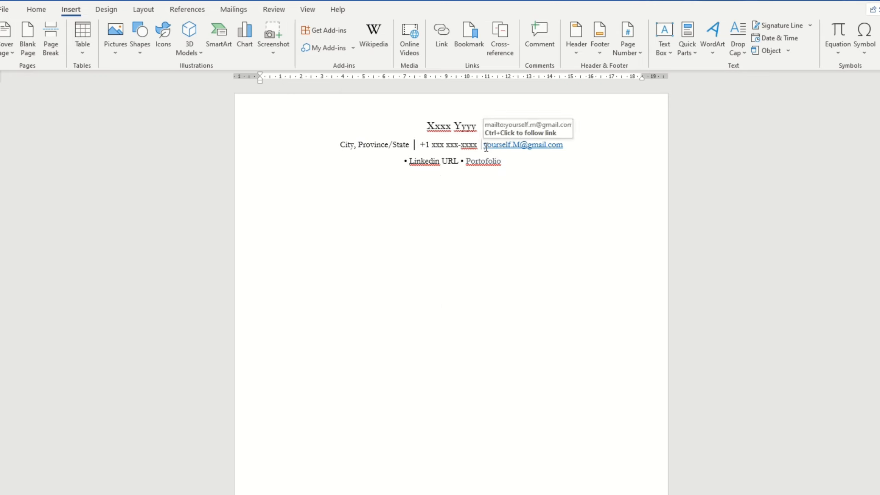
right_click(481, 142)
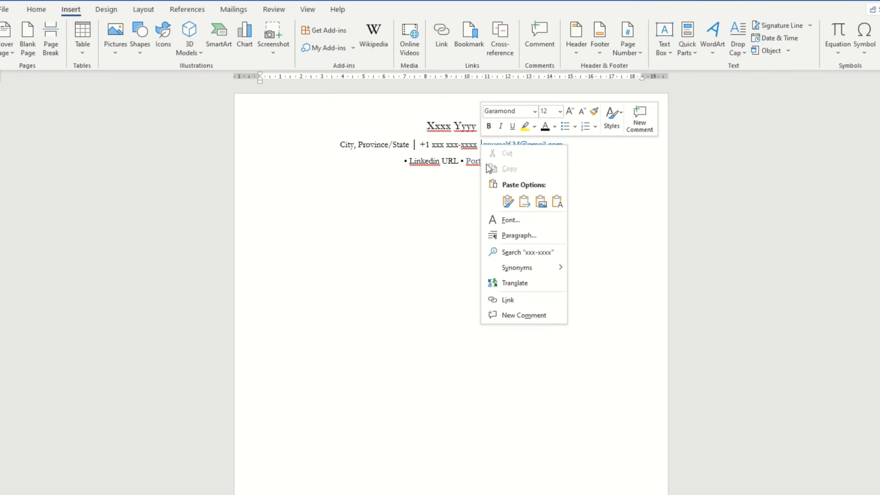
left_click(505, 198)
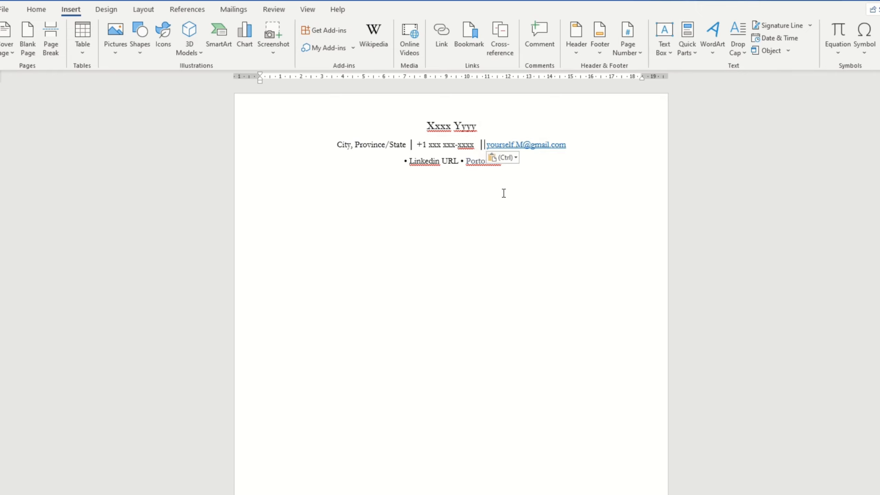
Step: Replace the bullets before Linkedin URL and Portofolio with pasted vertical bars
left_click(407, 161)
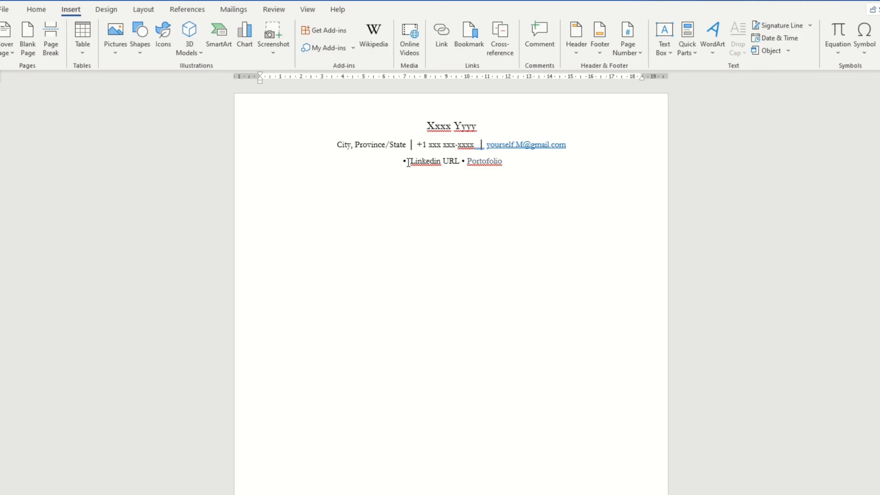
right_click(409, 163)
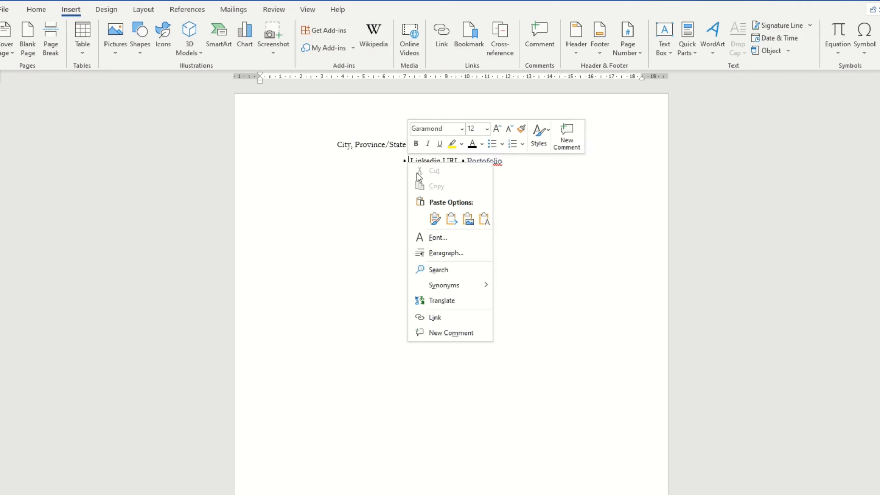
left_click(434, 219)
key("BackSpace")
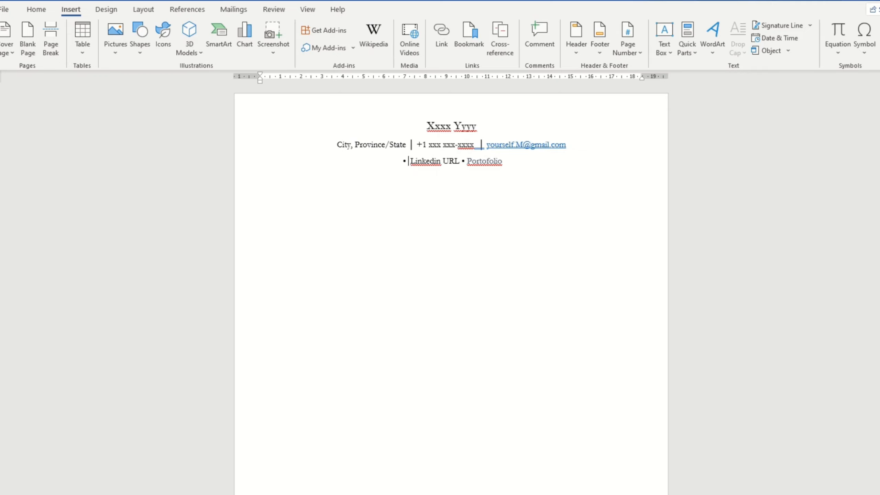
key("BackSpace")
key("BackSpace")
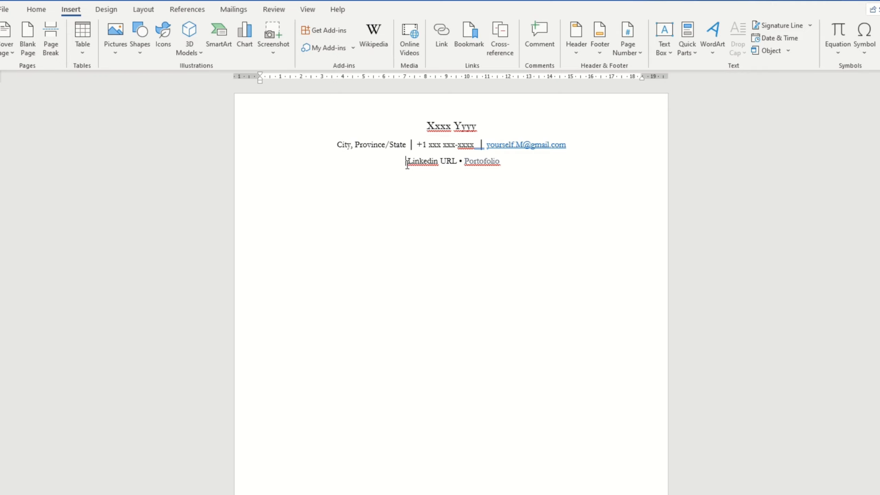
right_click(405, 161)
left_click(433, 217)
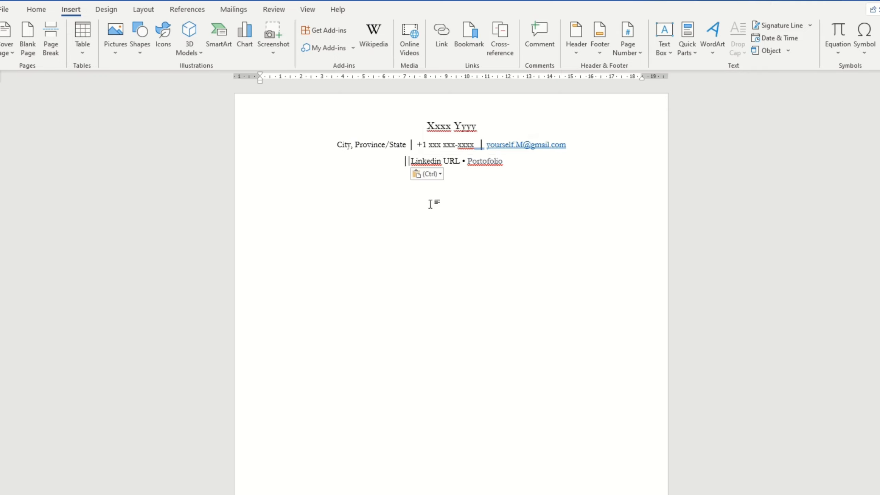
left_click(467, 163)
key("BackSpace")
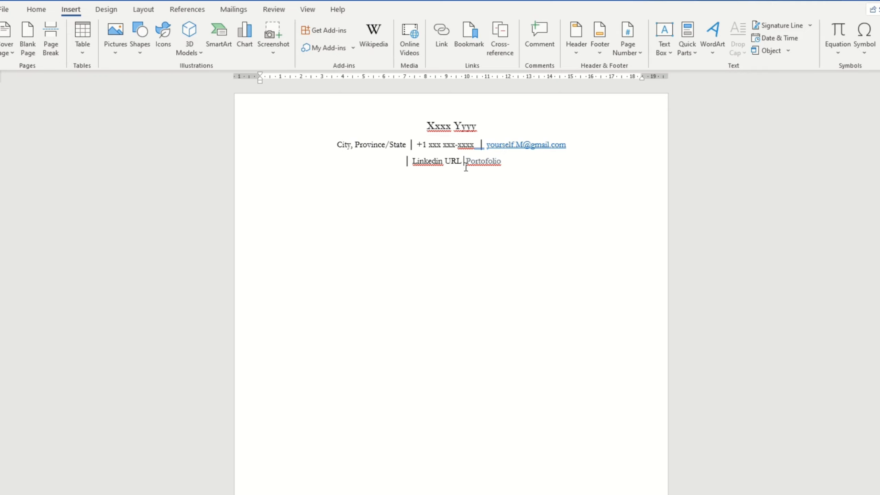
right_click(464, 161)
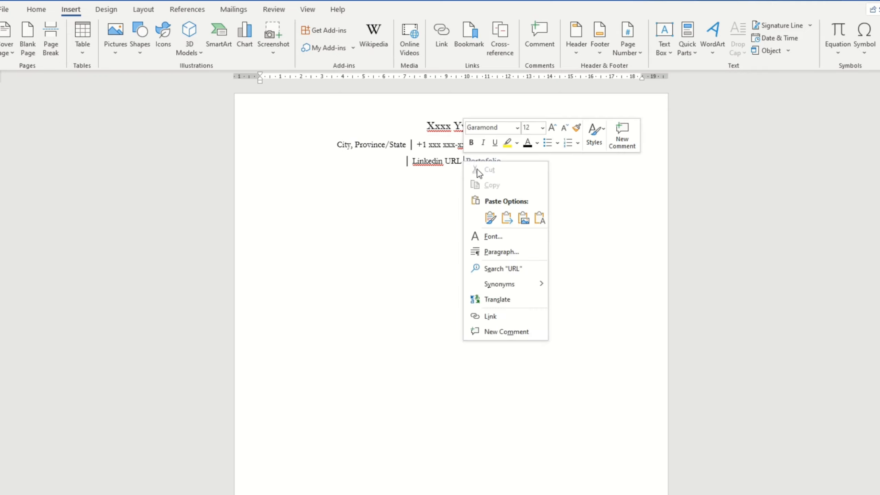
left_click(490, 217)
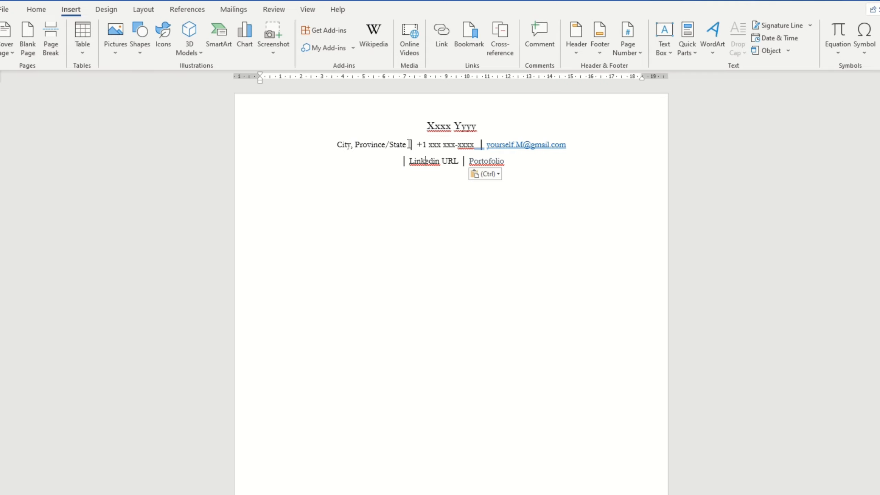
left_click_drag(410, 144, 414, 145)
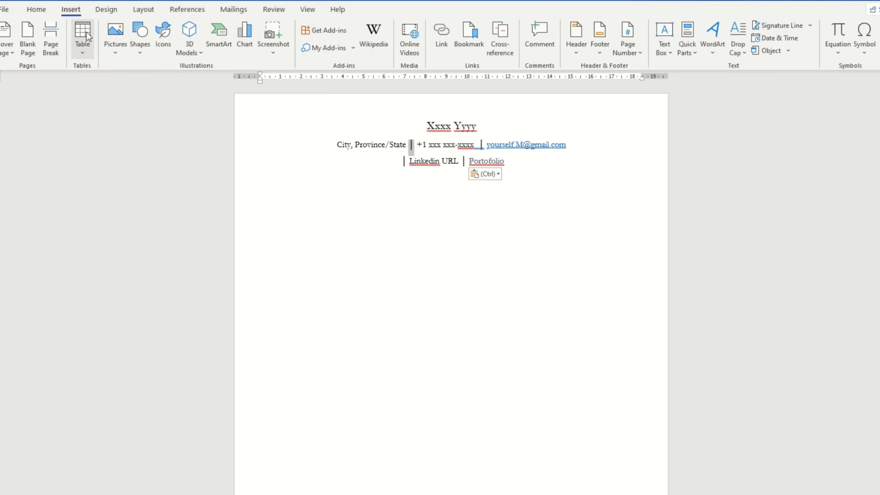
Step: Bold the bar after State and set the e-mail address font colour to Automatic black
left_click(36, 10)
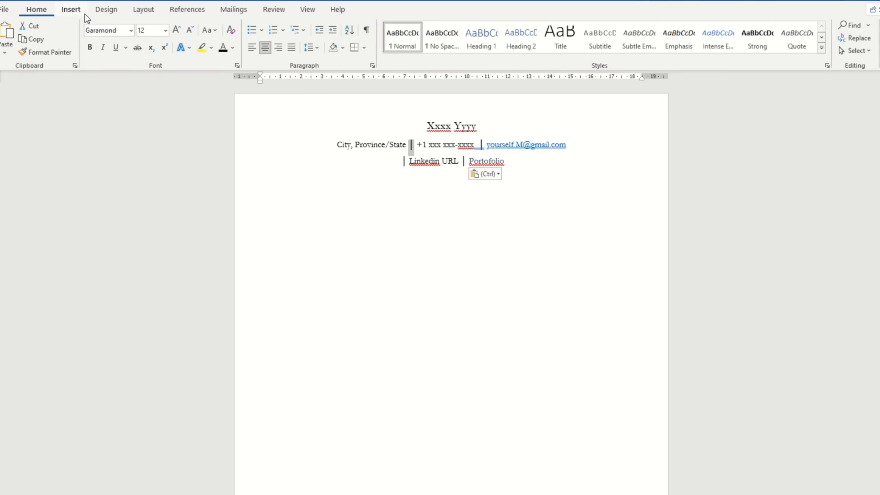
left_click(90, 48)
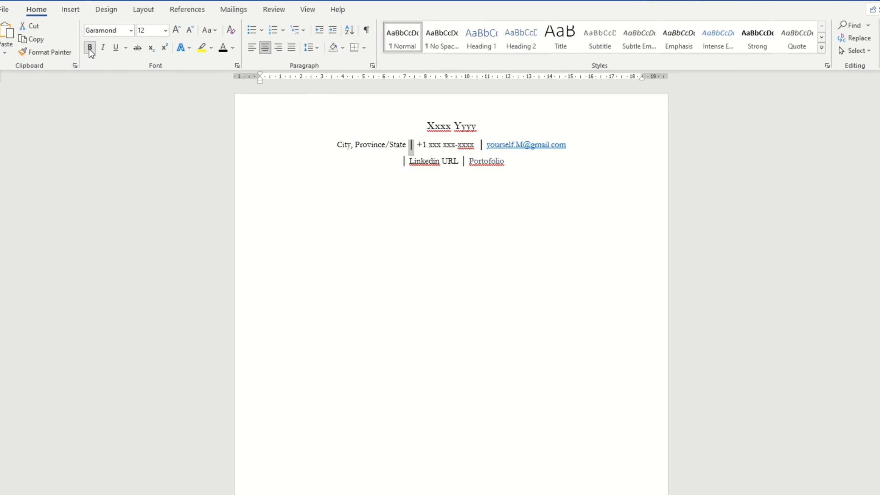
left_click(472, 156)
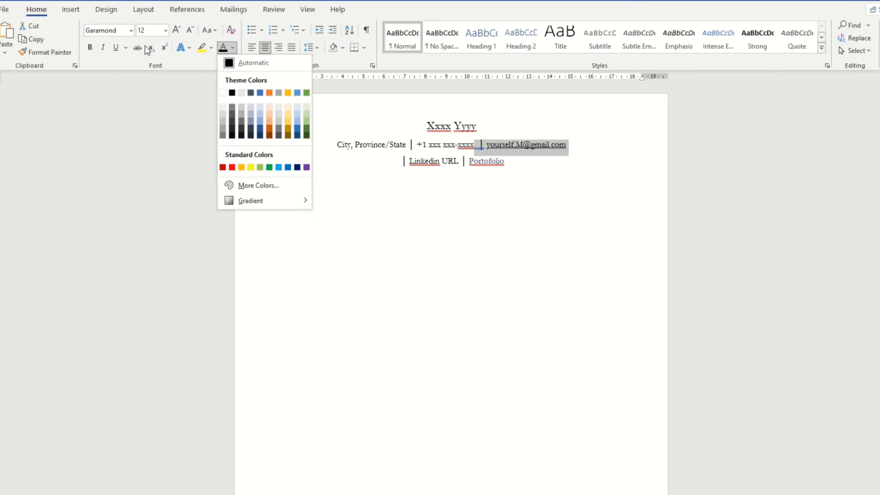
left_click(114, 49)
left_click(114, 49)
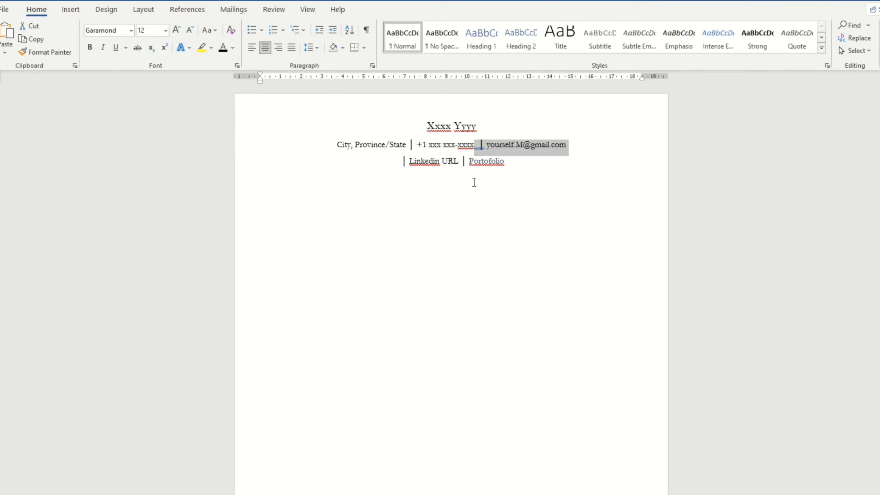
left_click(518, 160)
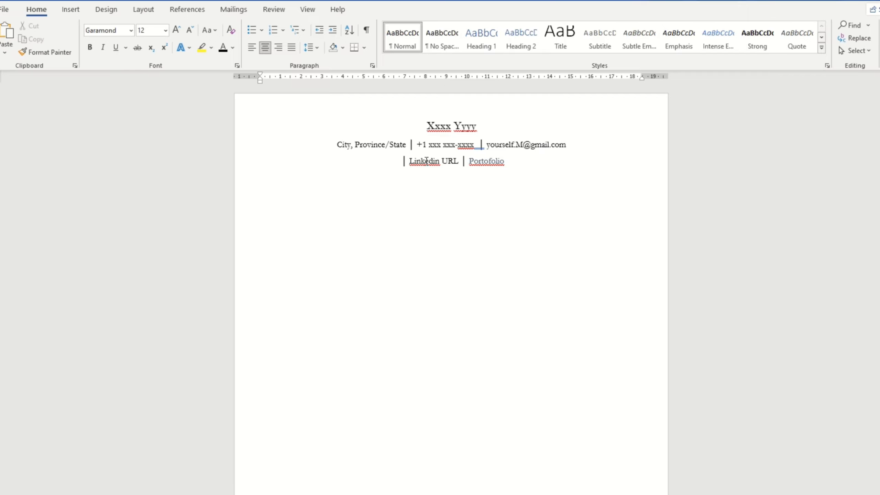